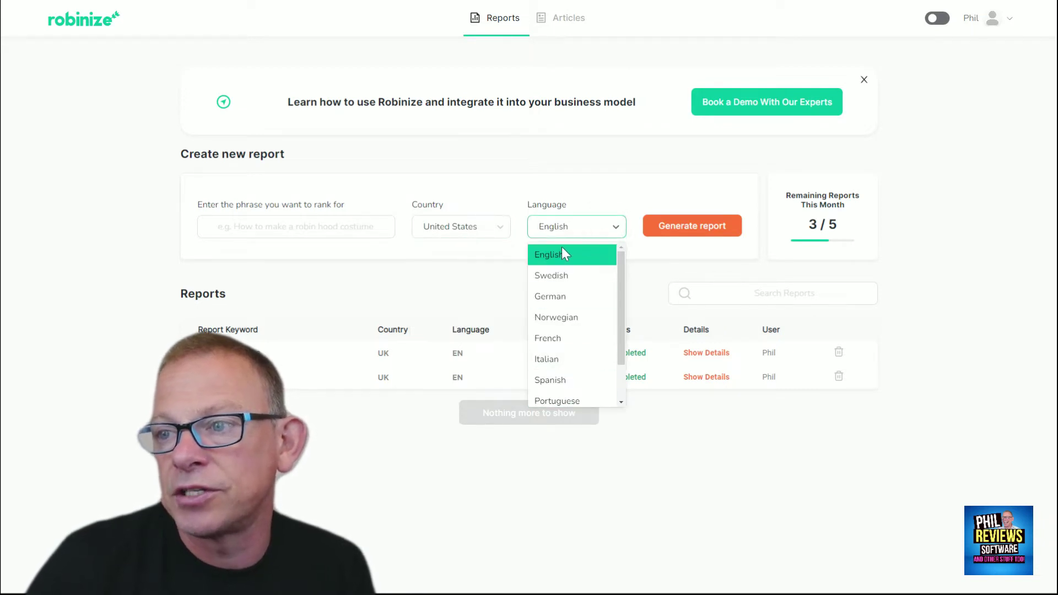
- Look through the available report languages without changing the selection and open the details of the "software reviews" report
scroll(585, 320, down, 1)
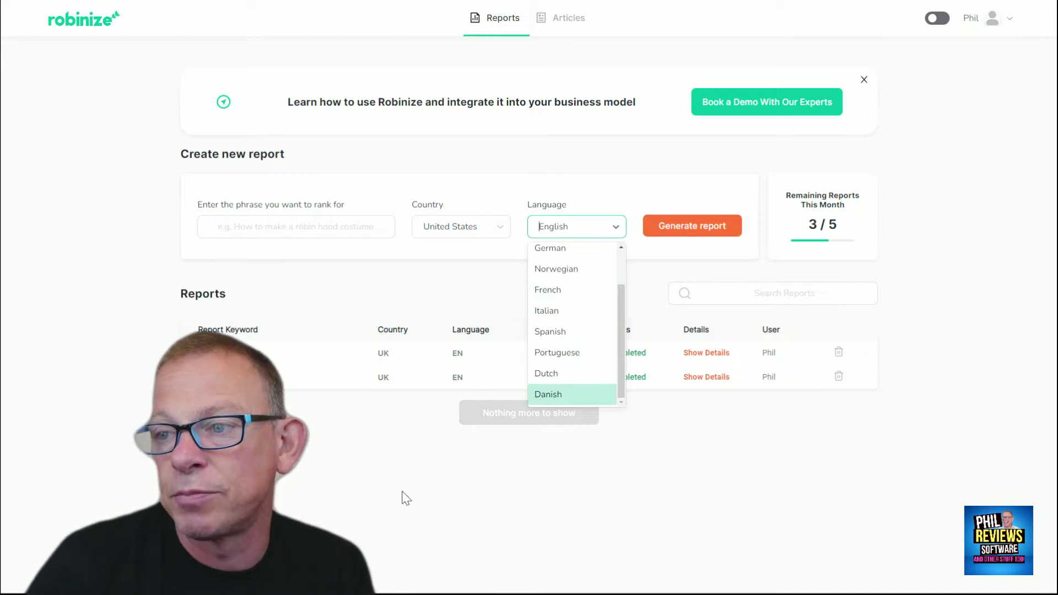
click(486, 171)
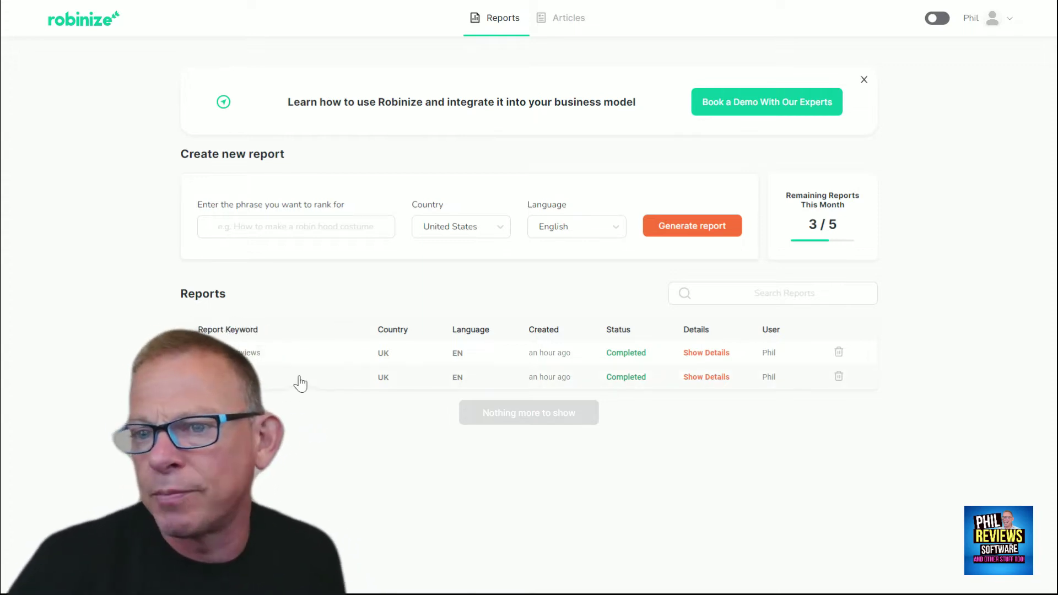
click(709, 353)
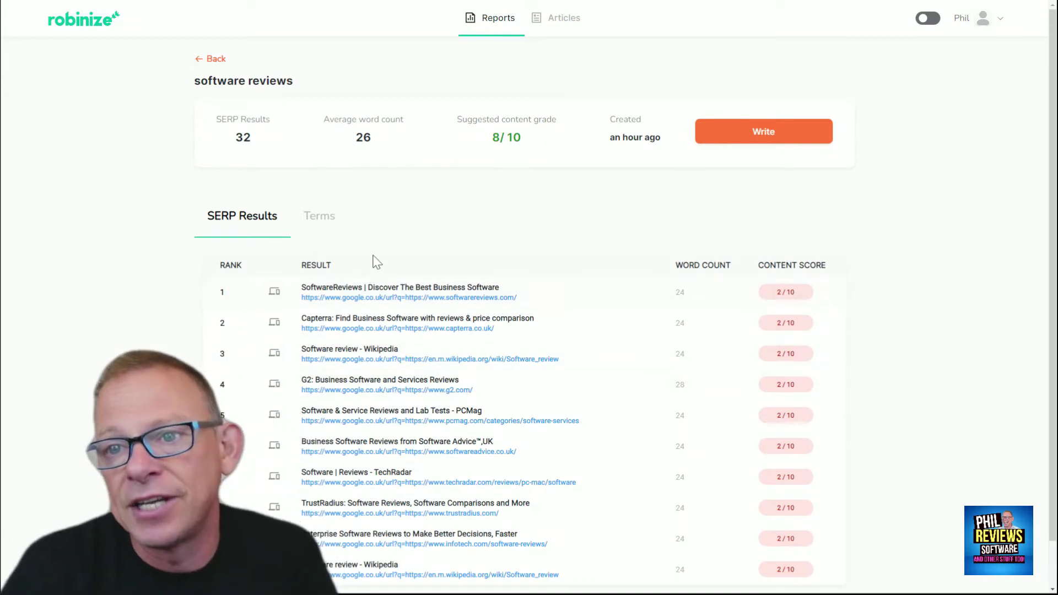
- Expand the report's SERP results to show the complete list of ranked pages
scroll(377, 243, down, 1)
scroll(378, 243, down, 1)
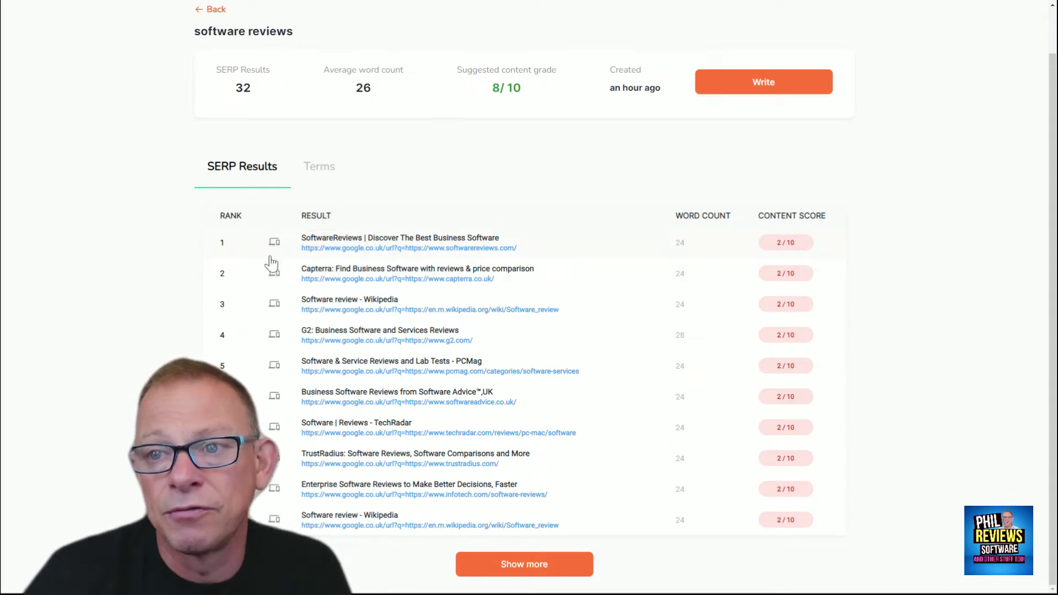
click(512, 568)
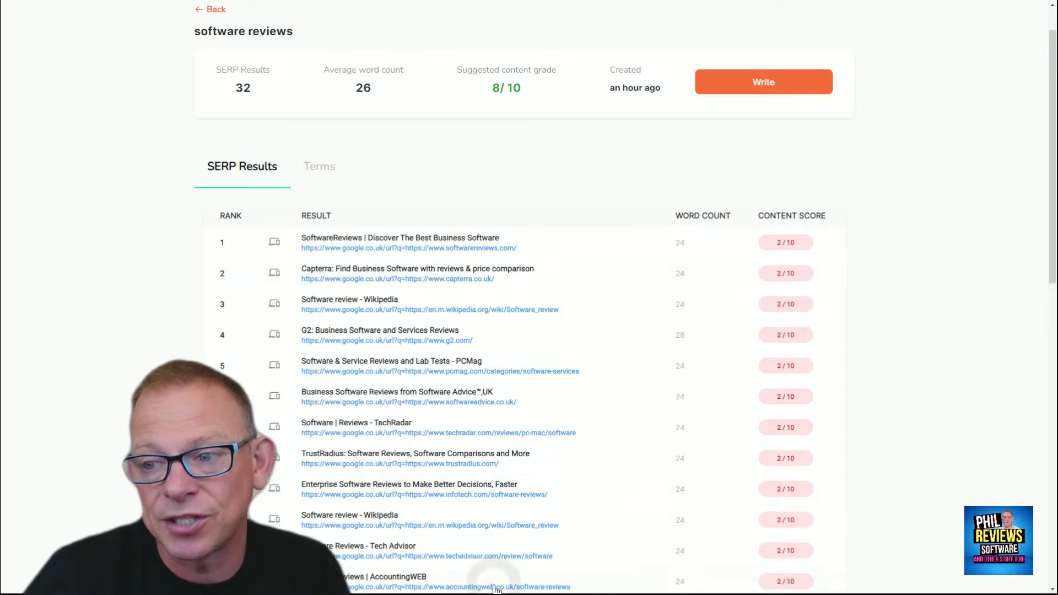
scroll(113, 346, down, 3)
scroll(113, 346, up, 2)
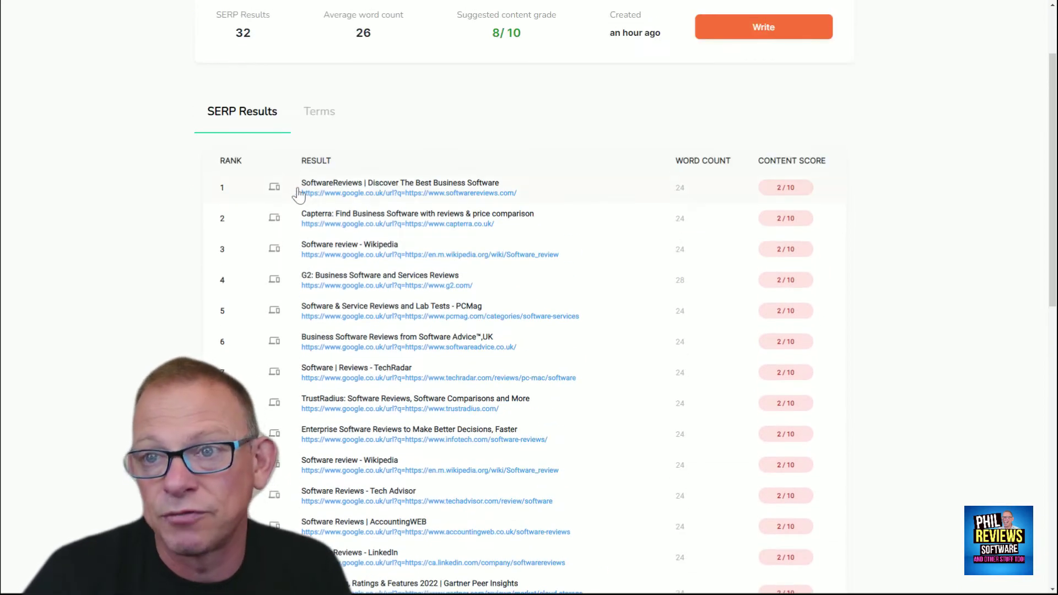
- Check the desktop and mobile ranks of several results across the full SERP list
mouse_move(276, 200)
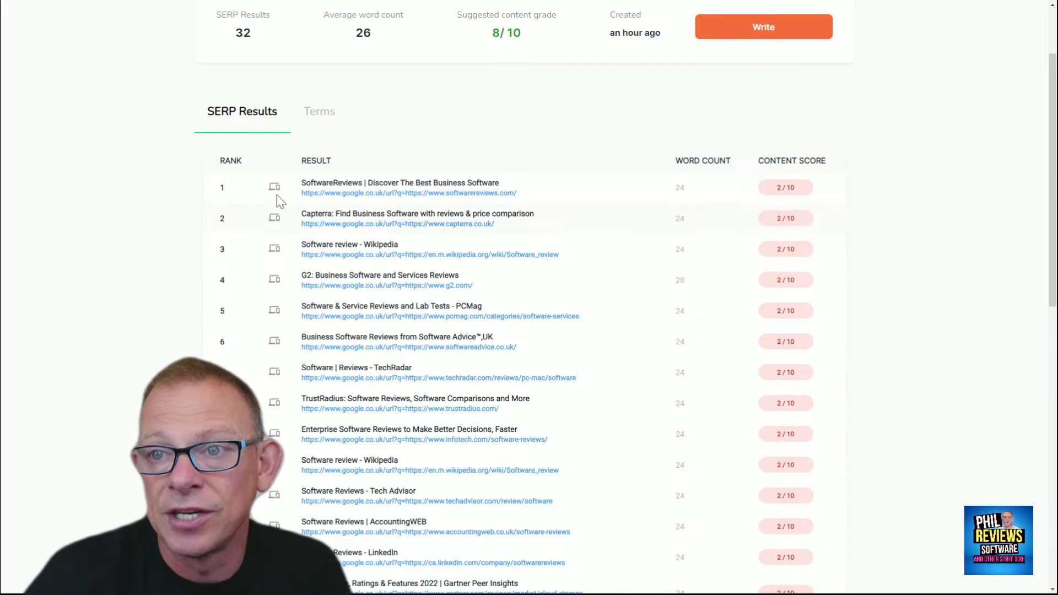
scroll(273, 306, down, 7)
mouse_move(275, 287)
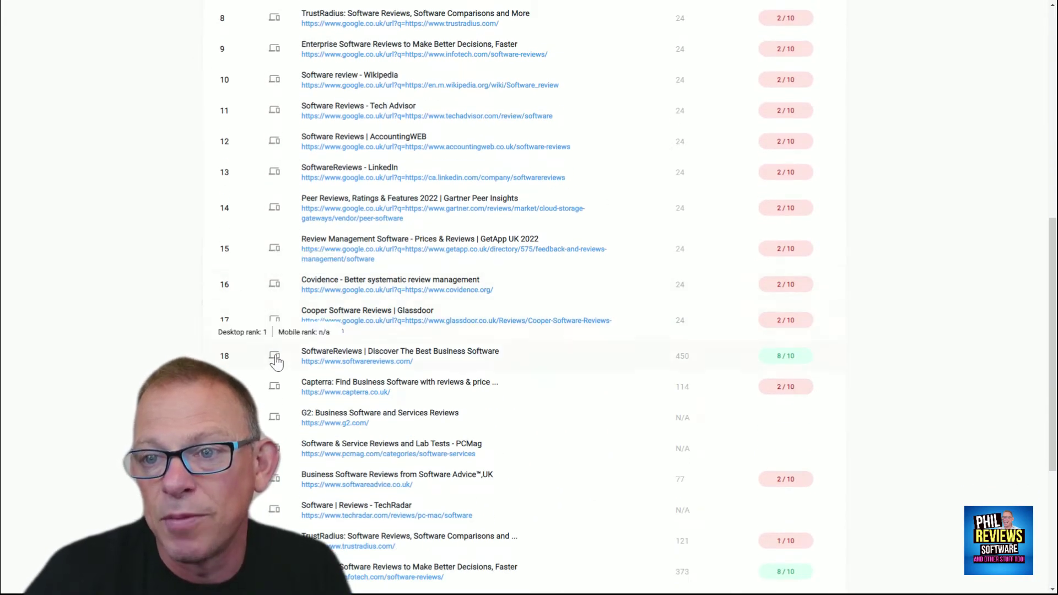
scroll(276, 353, down, 5)
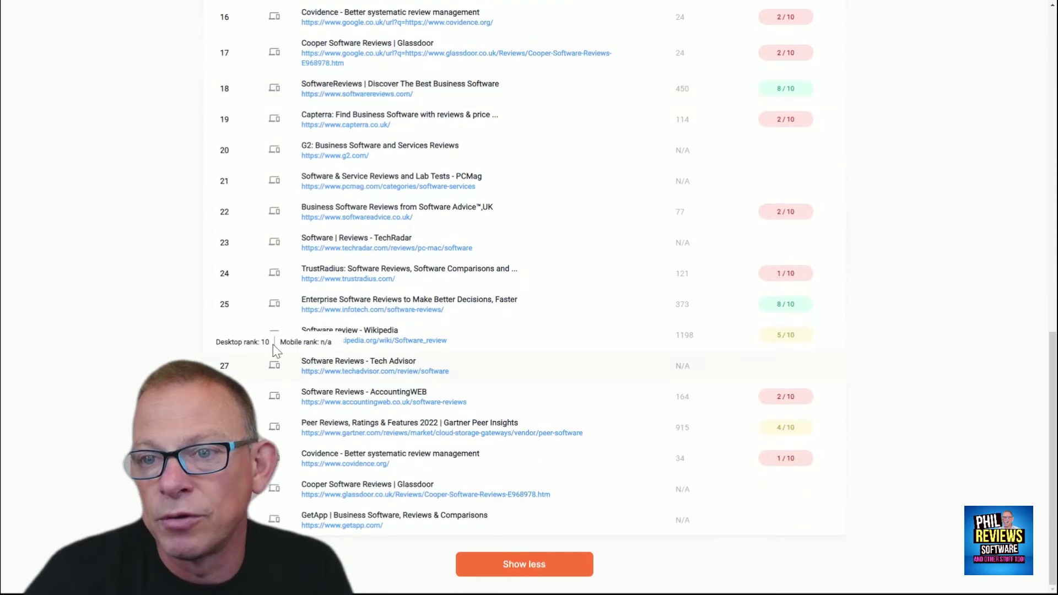
scroll(273, 352, up, 5)
mouse_move(277, 374)
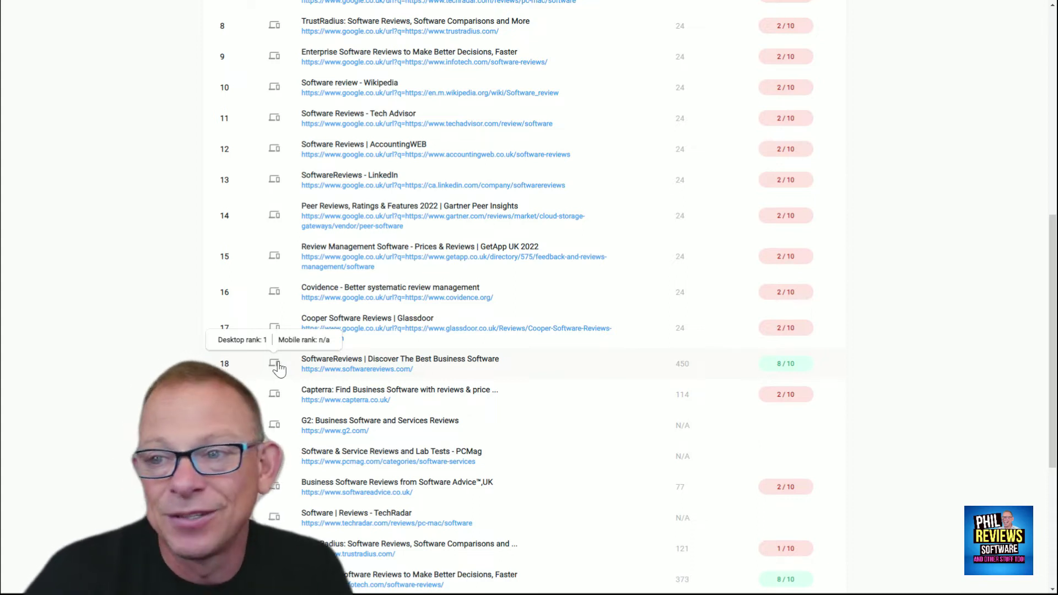
- Compare the word counts and content scores of the listed SERP results
scroll(649, 331, up, 8)
scroll(696, 205, down, 3)
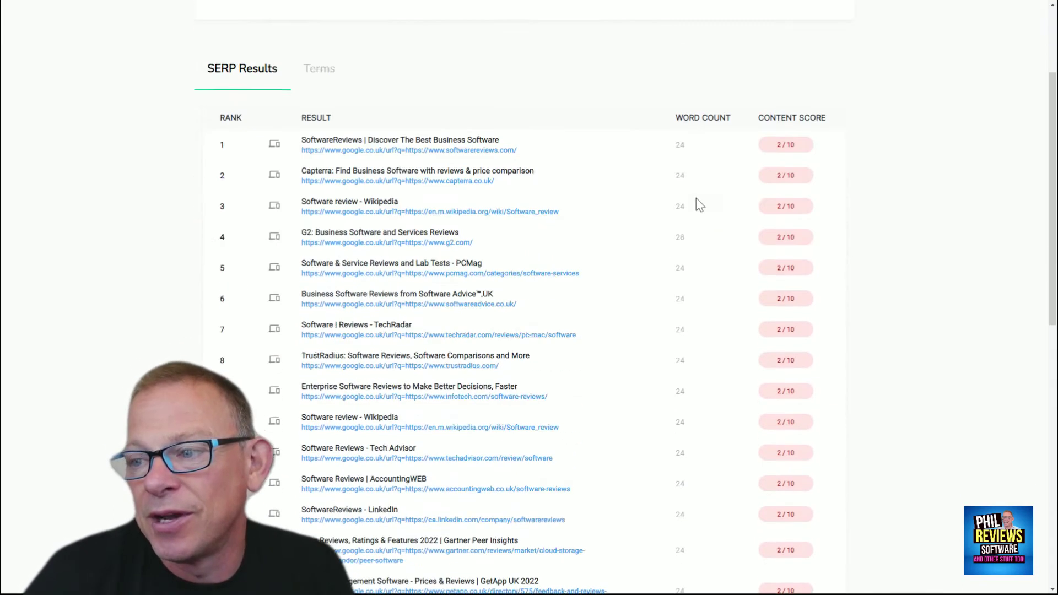
scroll(696, 205, down, 5)
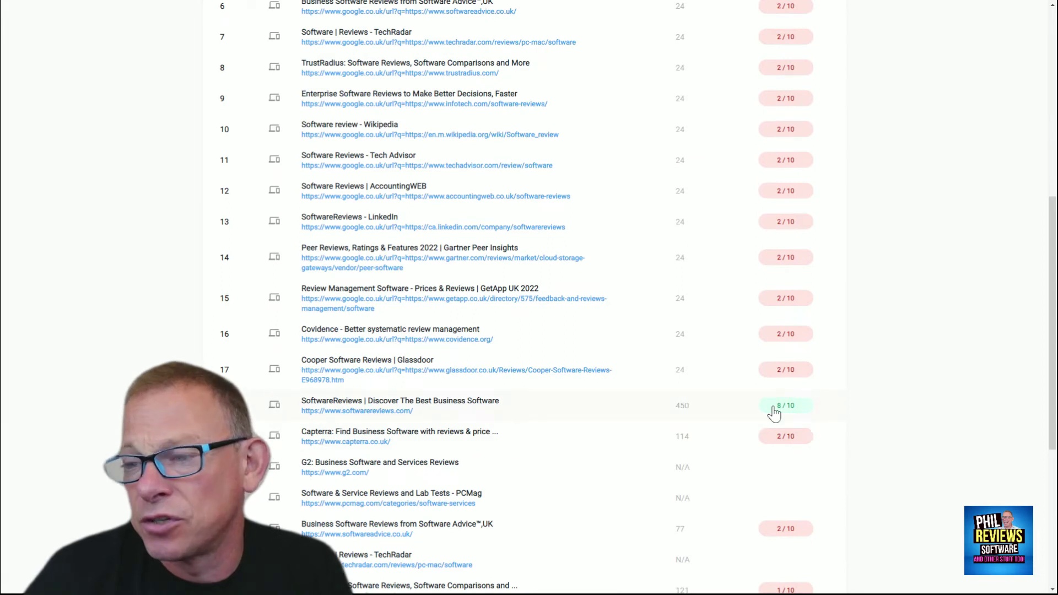
scroll(775, 412, up, 8)
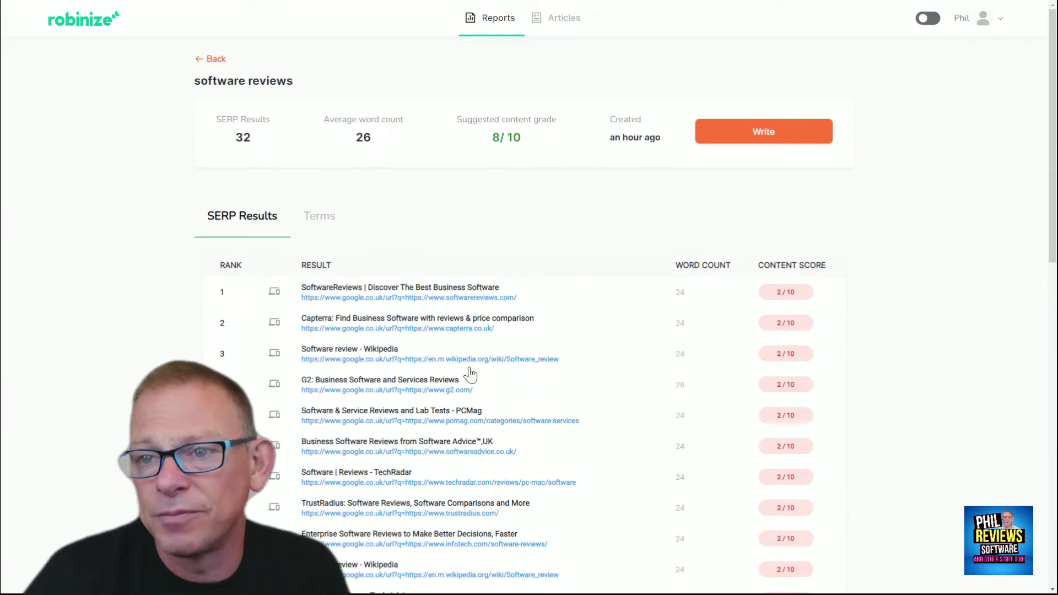
- Review the complete set of suggested terms in the "software reviews" report
click(320, 221)
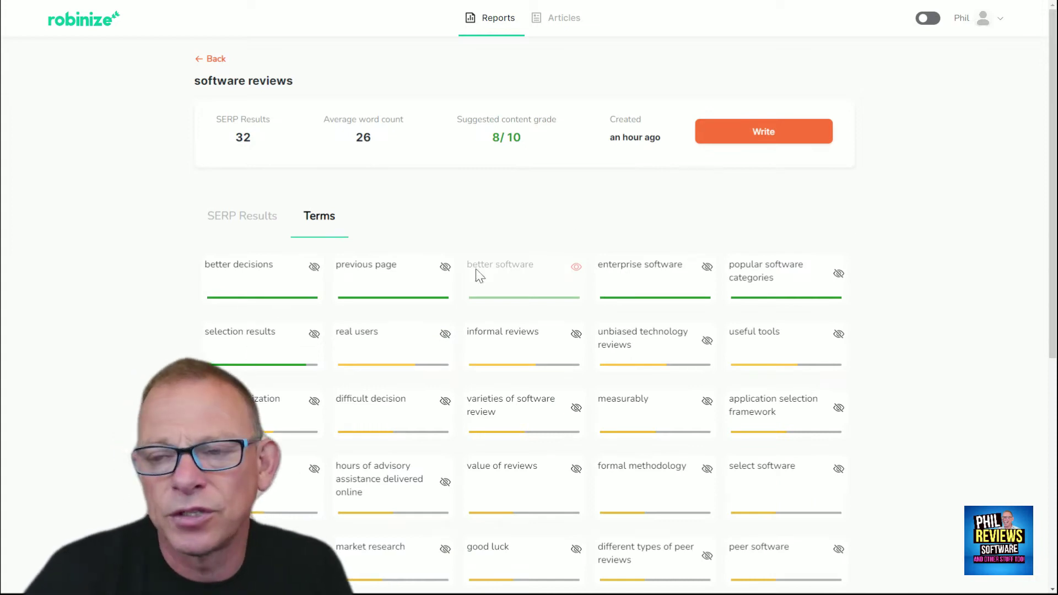
scroll(464, 376, down, 7)
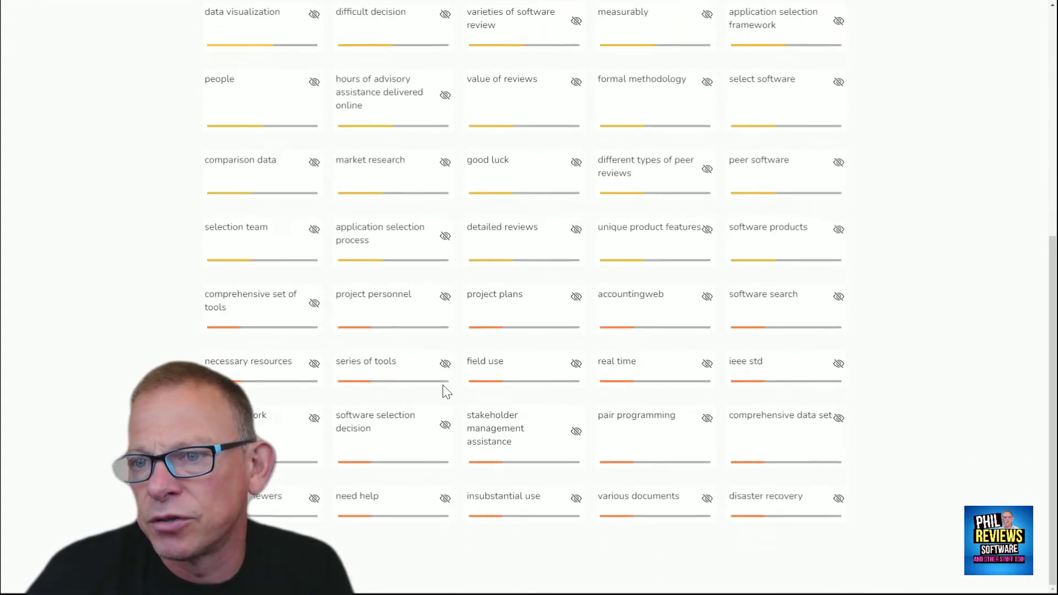
scroll(447, 391, up, 7)
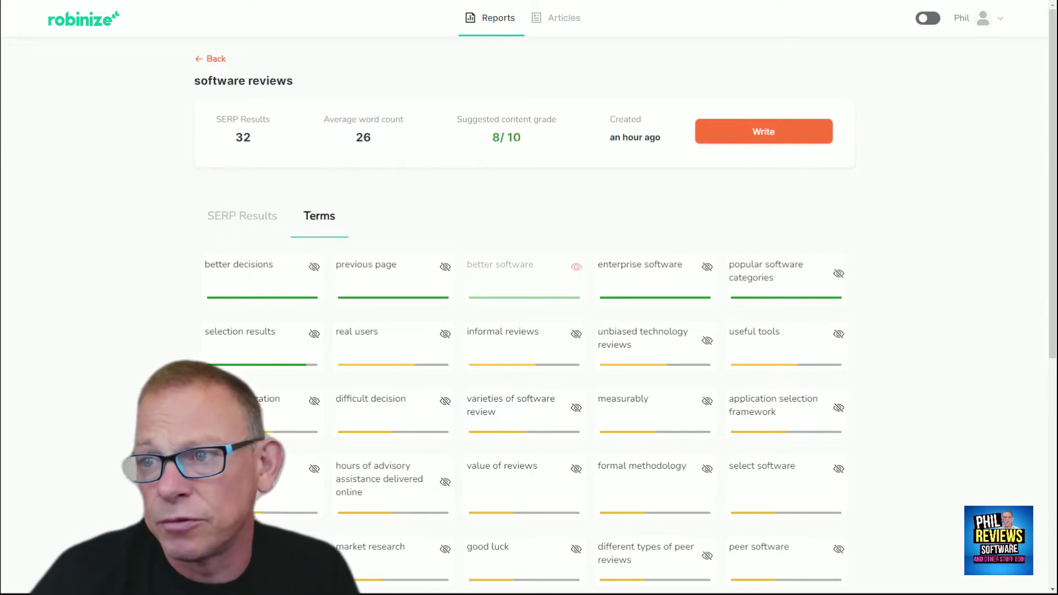
- Open the writing editor for the "software reviews" report and delete all of the existing article text
click(758, 138)
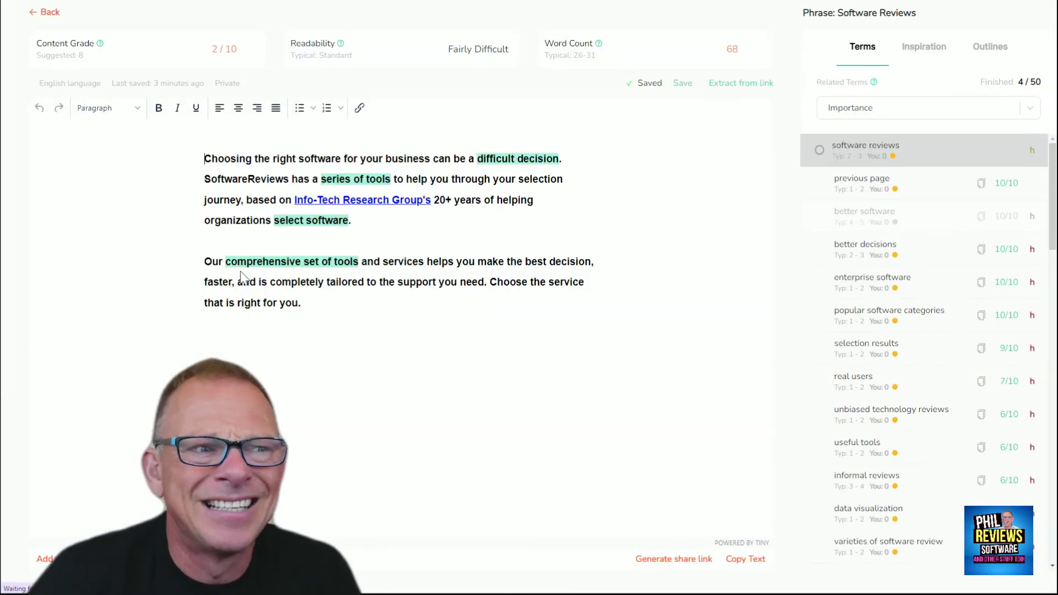
drag(204, 159, 441, 339)
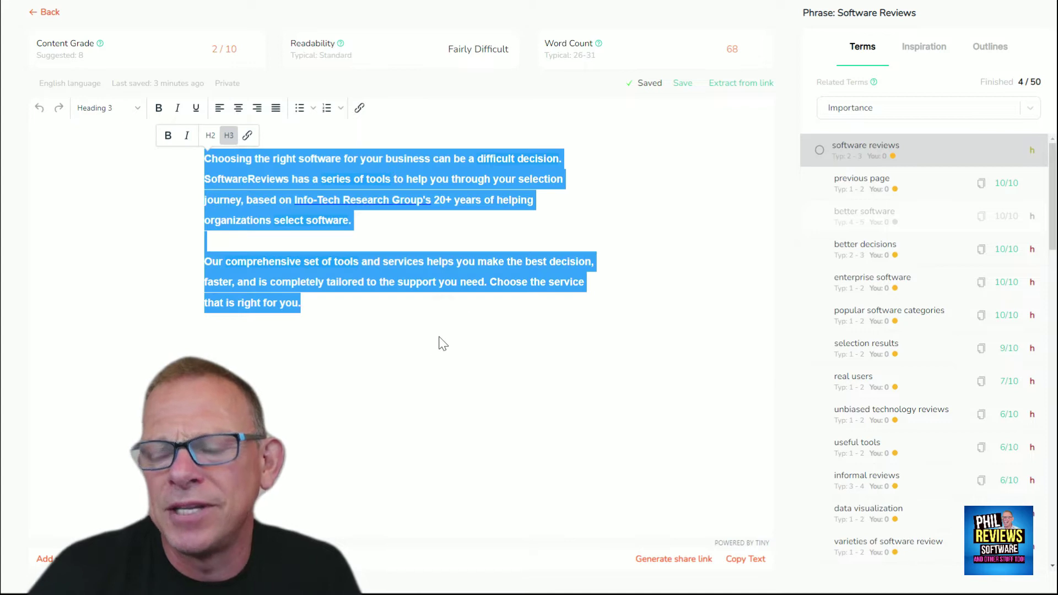
key(BackSpace)
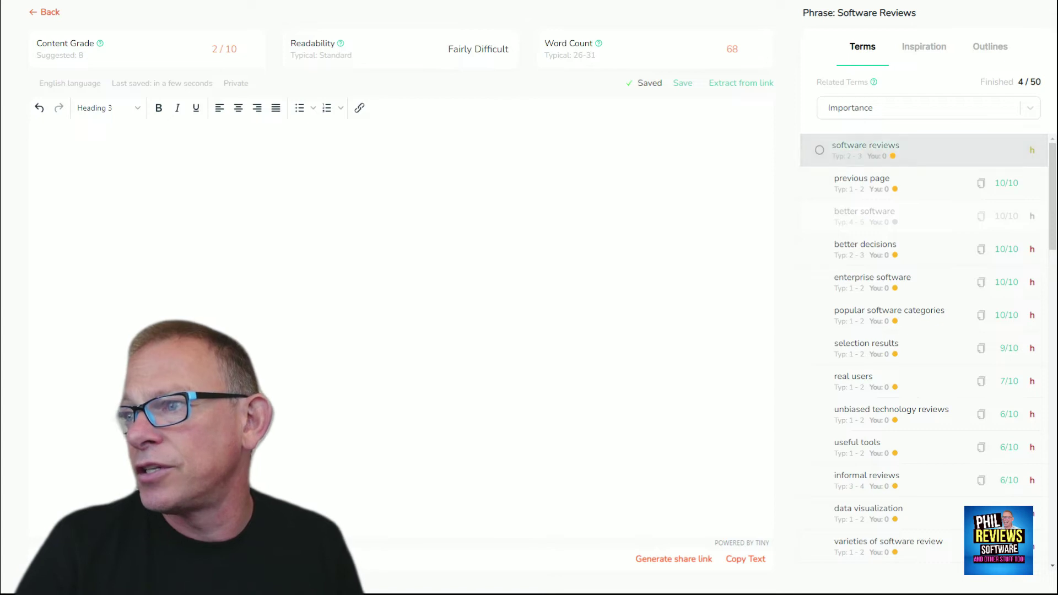
- Browse the related terms list and view the usage examples for "previous page"
scroll(875, 237, down, 4)
scroll(874, 242, up, 4)
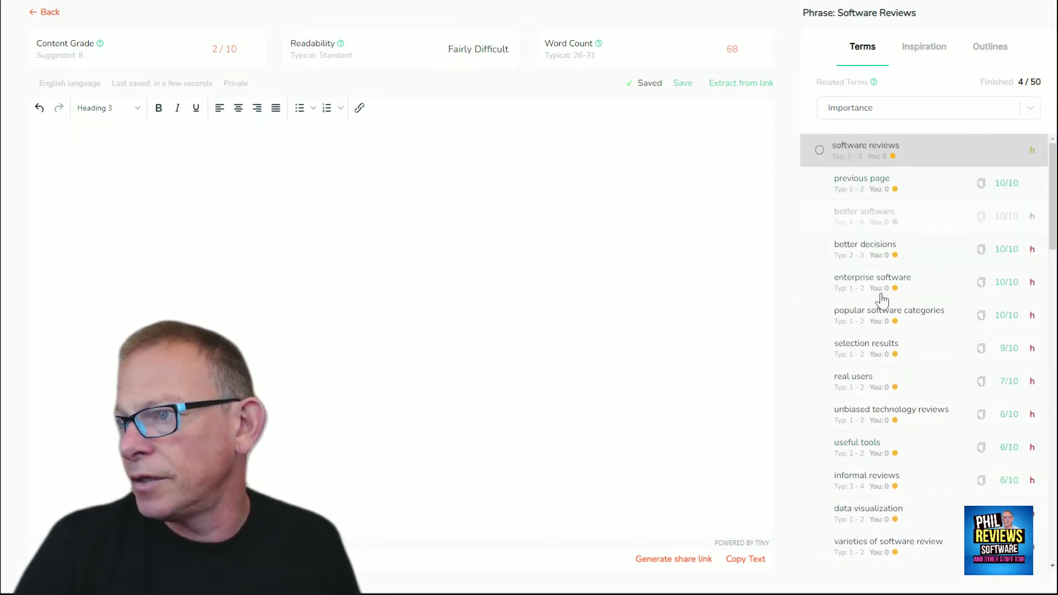
scroll(881, 300, down, 10)
scroll(881, 298, up, 10)
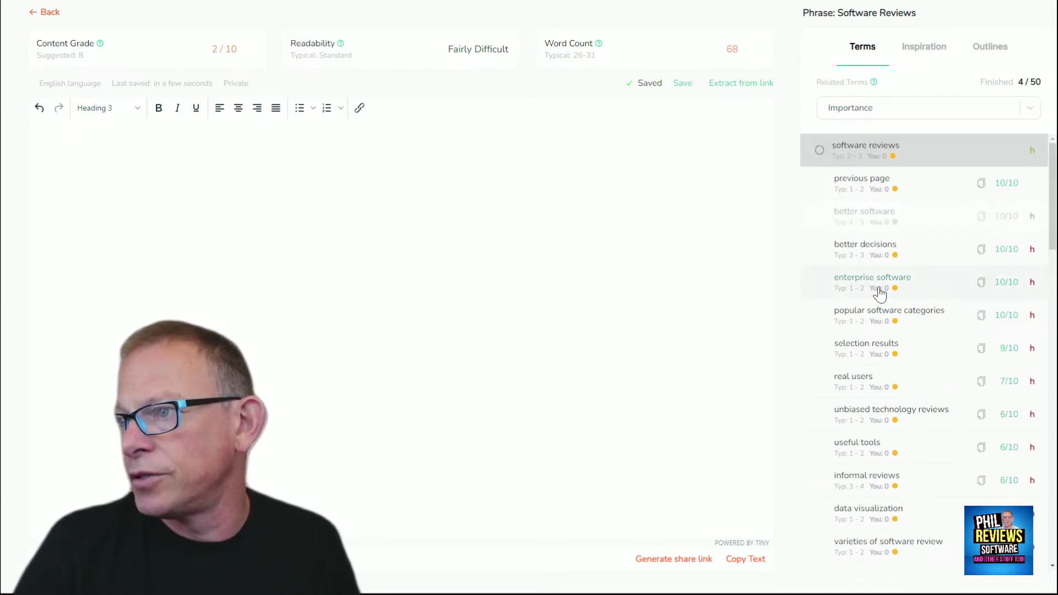
click(860, 190)
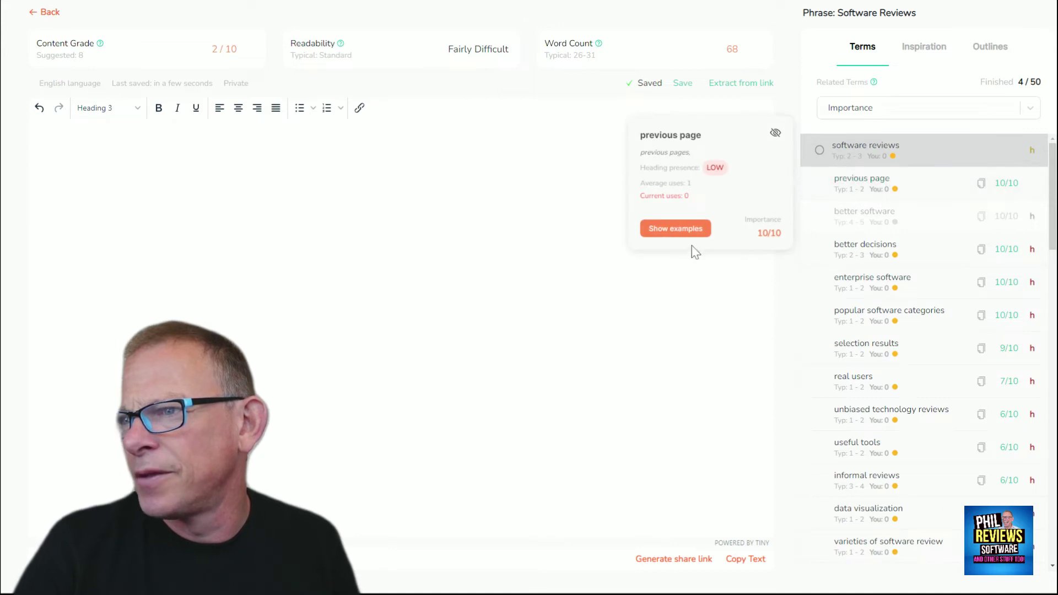
click(688, 229)
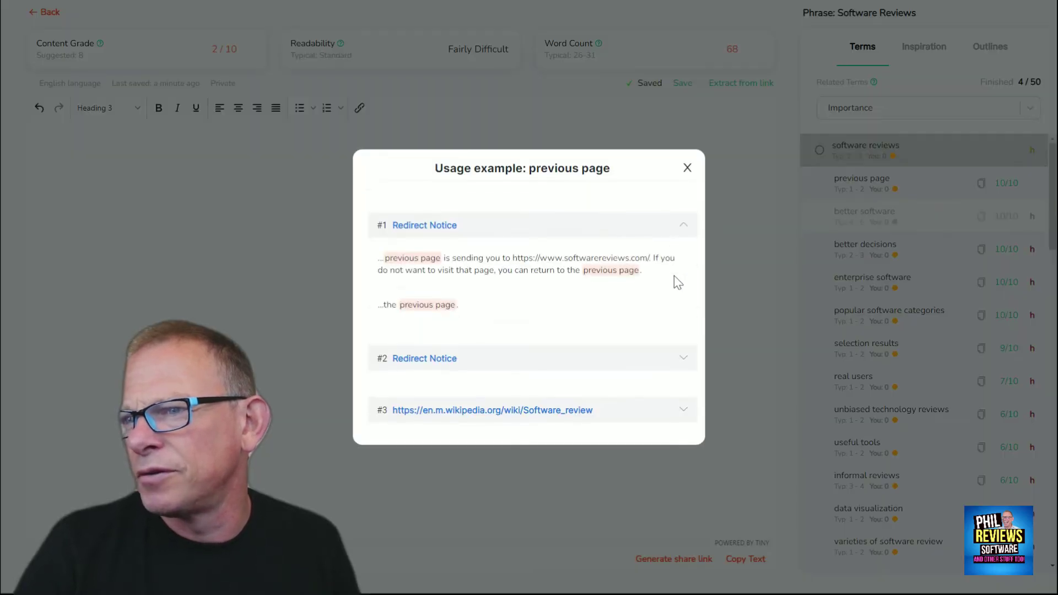
click(687, 168)
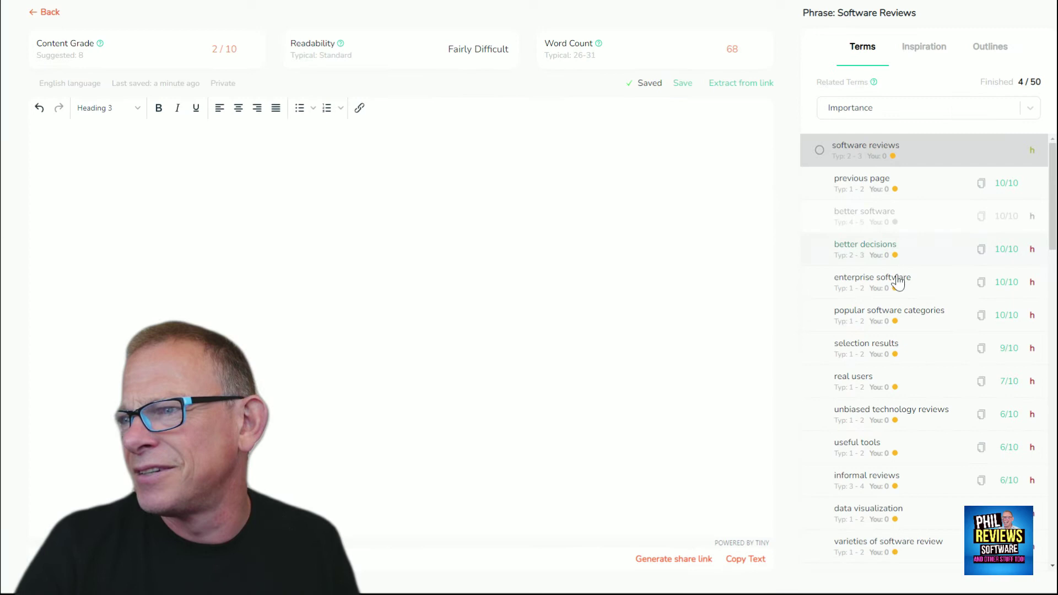
- View the details of the term "better decisions" and the usage examples for "popular software categories"
click(862, 245)
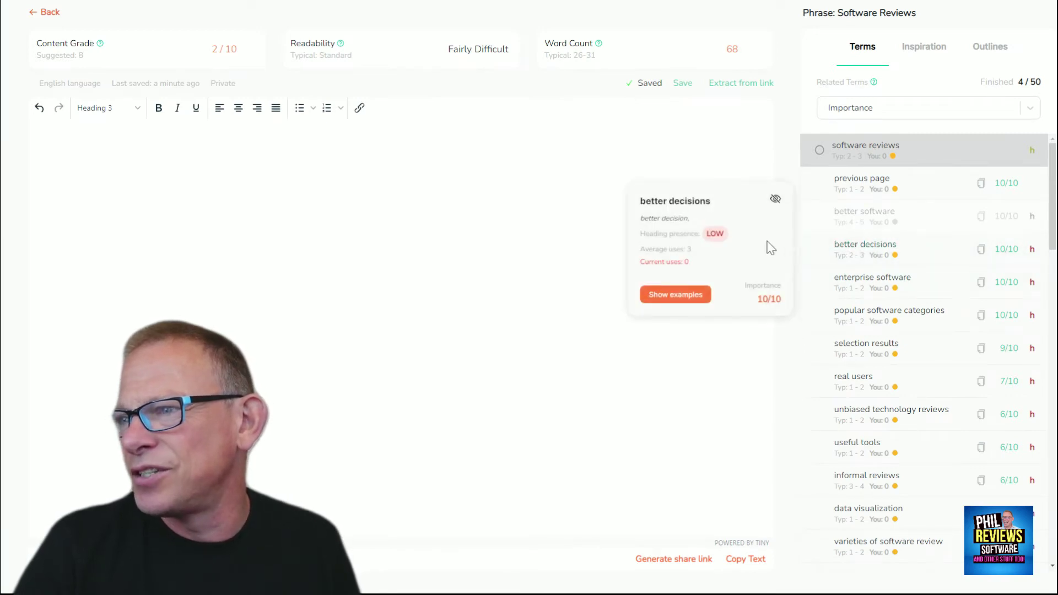
click(662, 124)
click(908, 315)
click(670, 361)
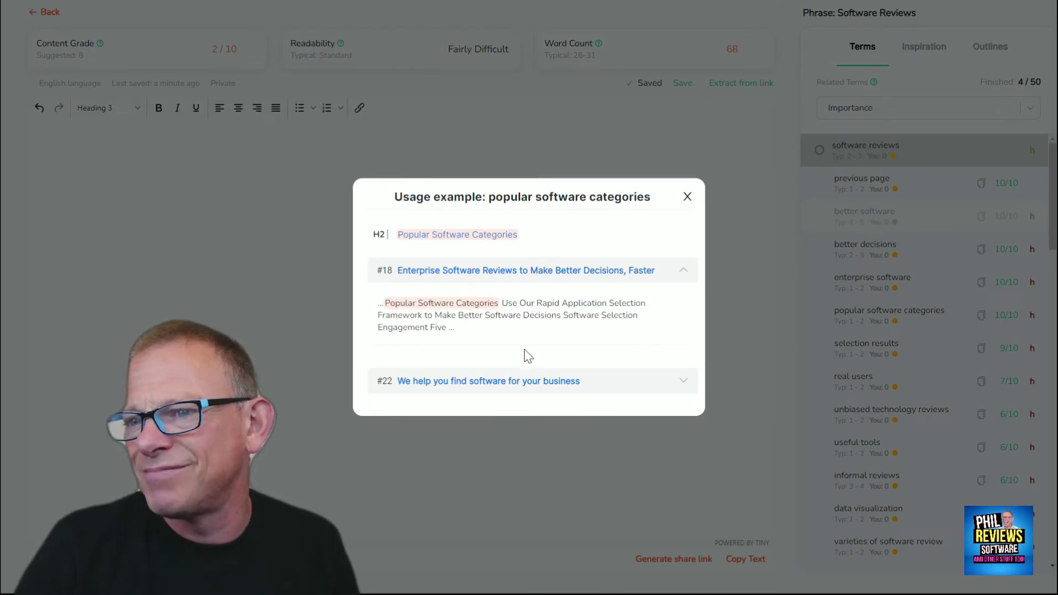
click(688, 198)
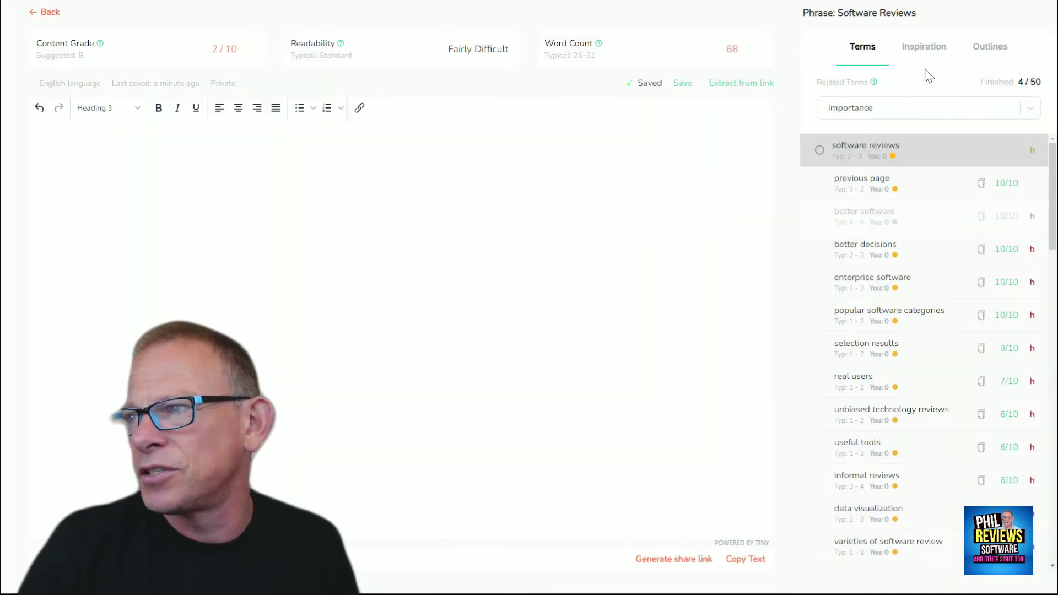
- Show the article inspiration and expand all four People Also Ask questions to read their answers
click(928, 51)
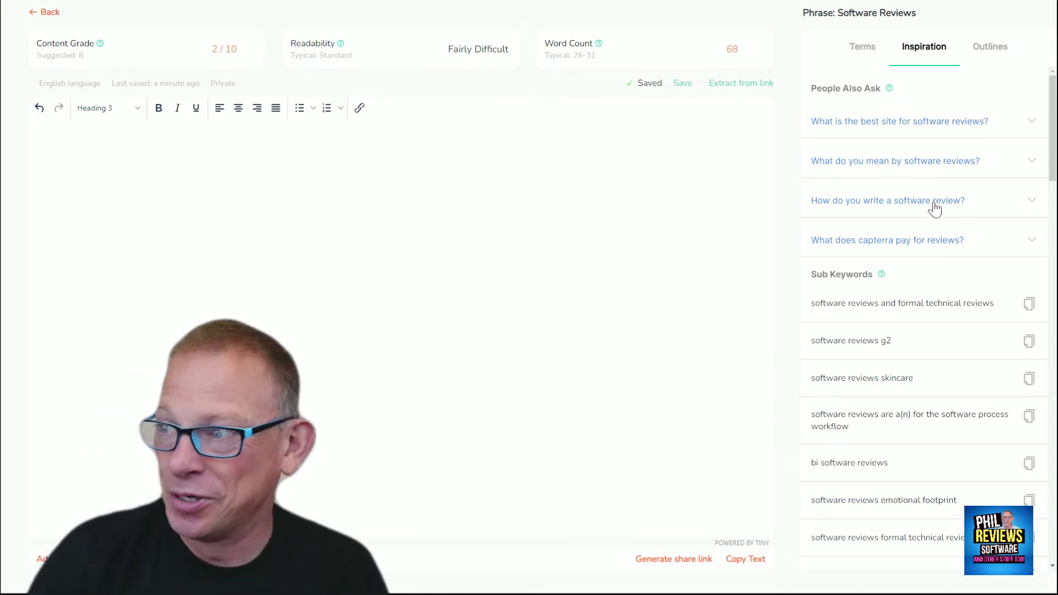
click(979, 202)
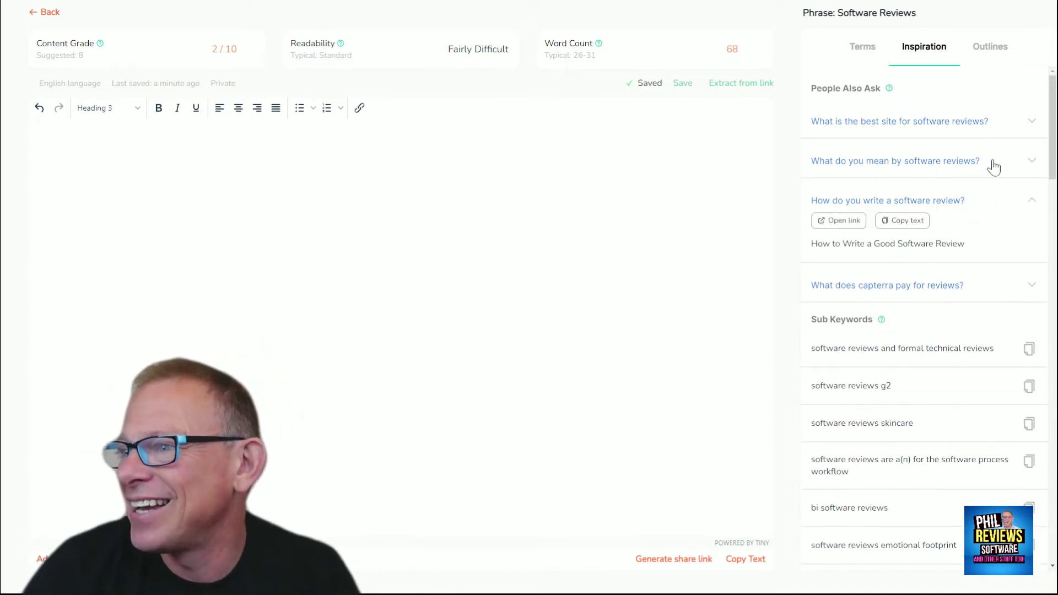
click(994, 166)
click(1009, 123)
scroll(1003, 266, down, 1)
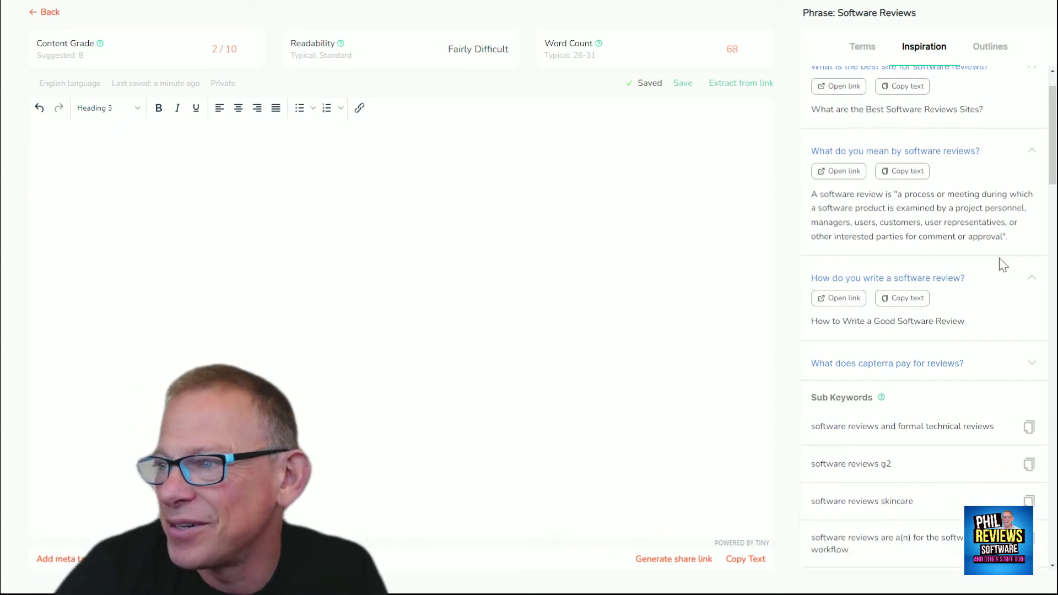
scroll(984, 229, down, 3)
click(981, 198)
scroll(921, 289, down, 3)
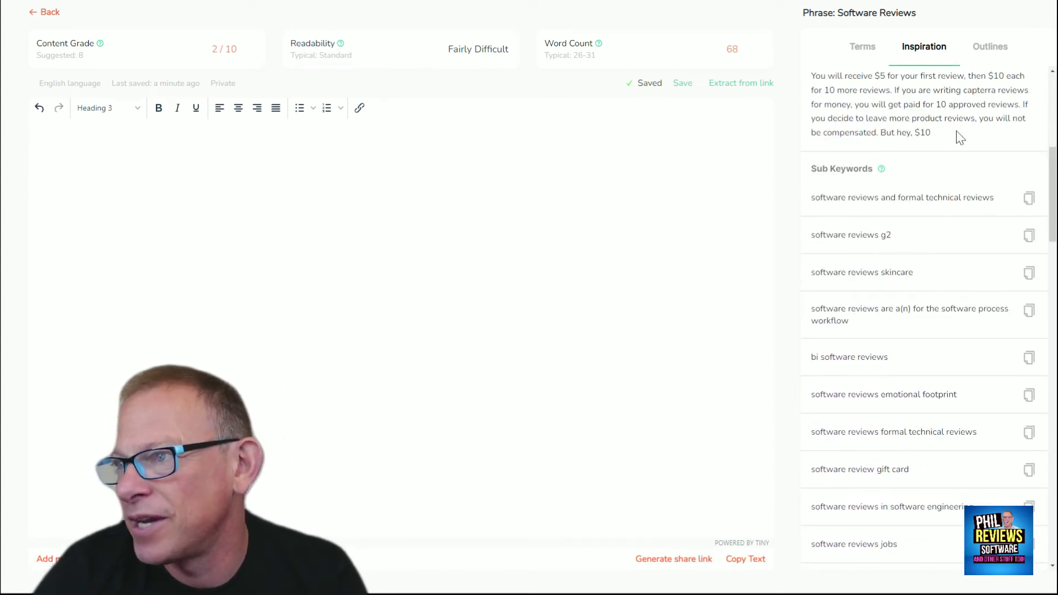
- Copy the sub keywords "software reviews formal technical reviews" and "how can i improve my app classifying user reviews for software maintenance and evolution"
scroll(979, 217, down, 2)
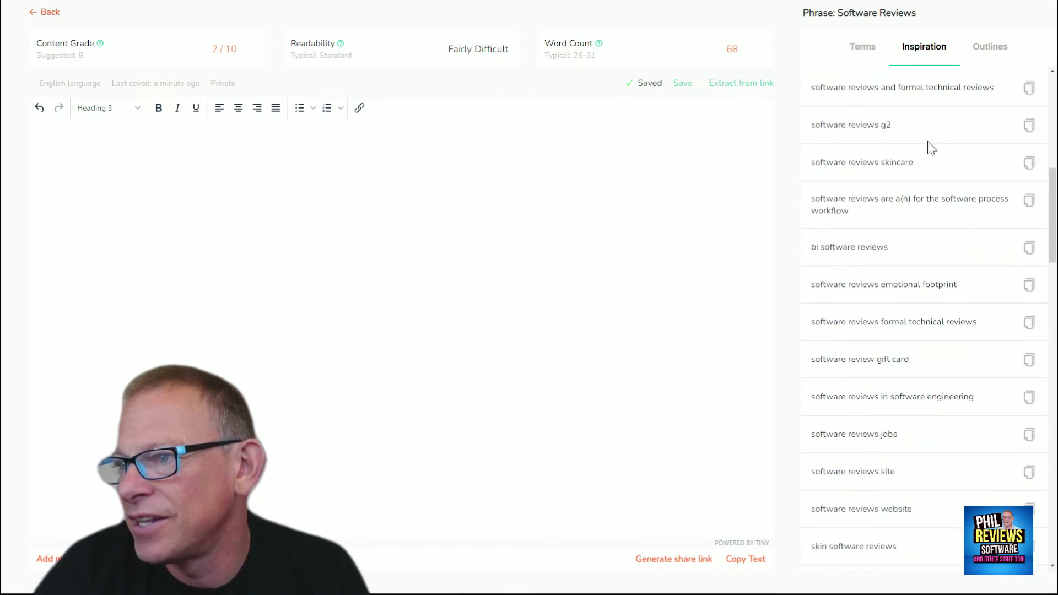
scroll(907, 285, down, 3)
click(1028, 157)
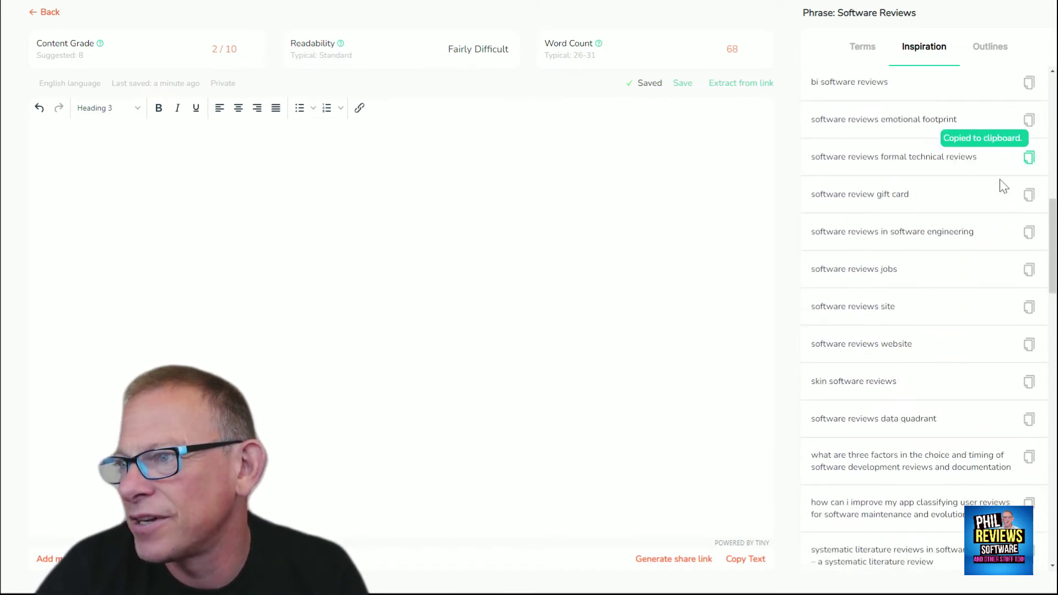
scroll(910, 380, down, 3)
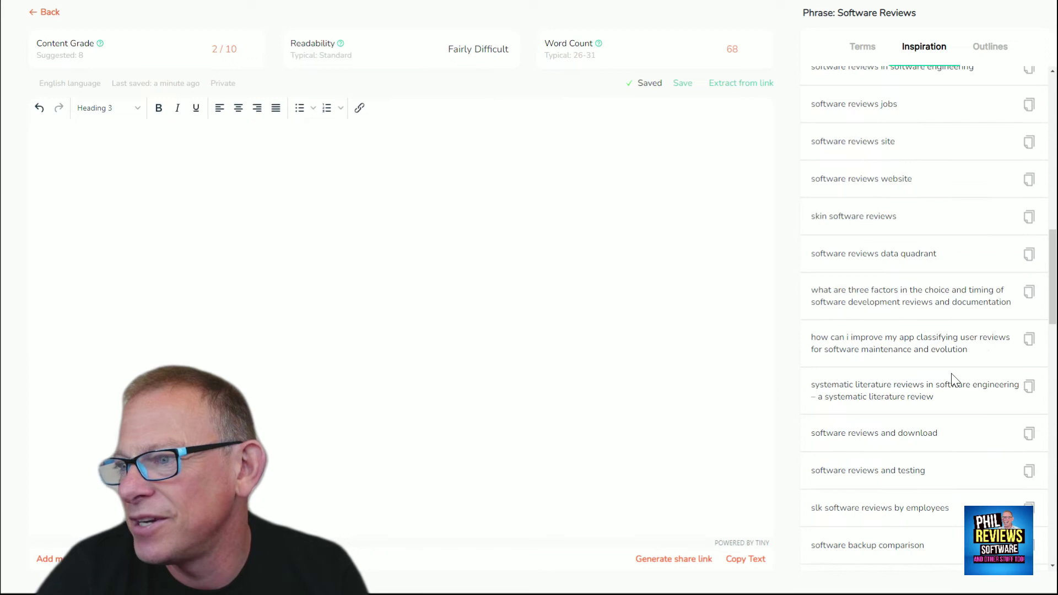
click(1029, 340)
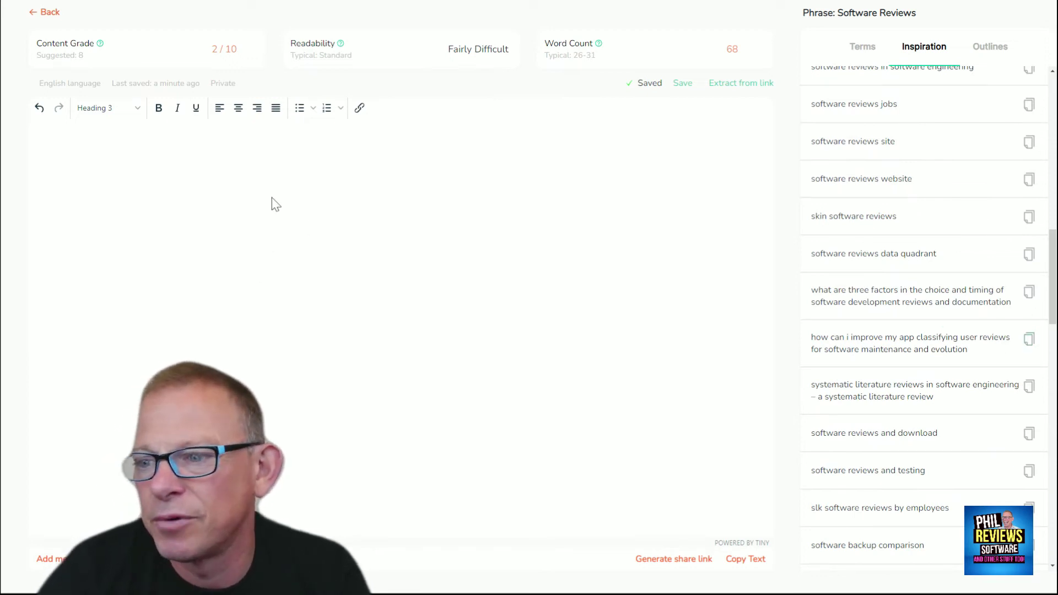
- Paste the copied sub keyword into the empty article and delete it again
key(ctrl+v)
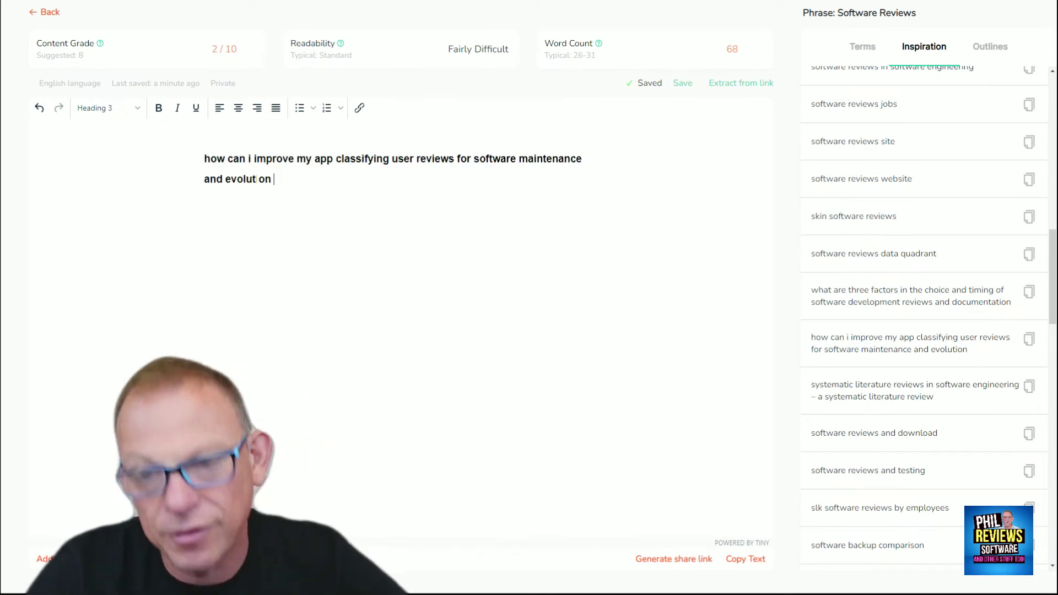
drag(279, 177, 194, 160)
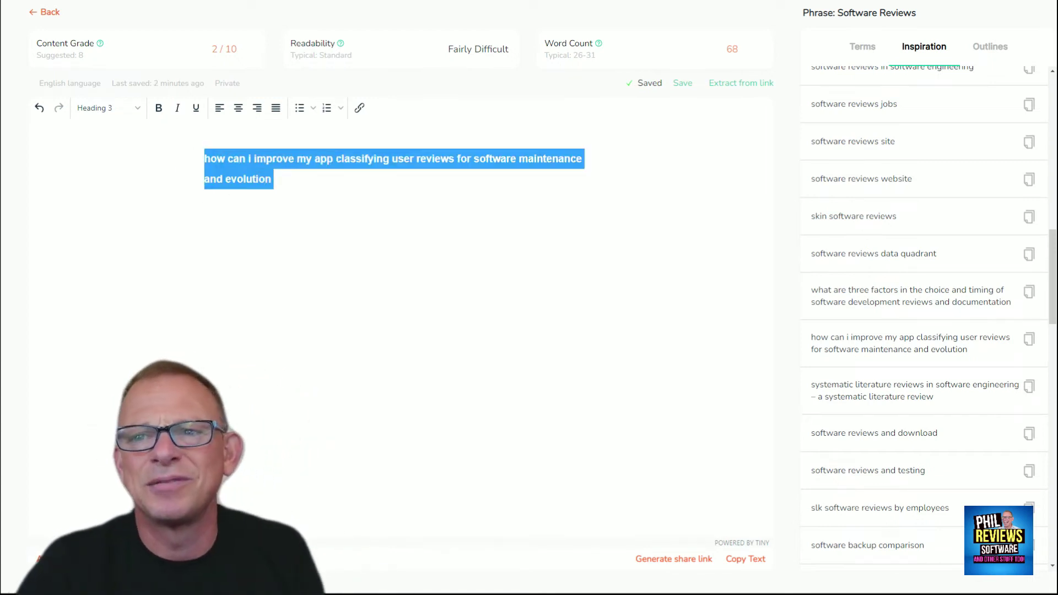
key(BackSpace)
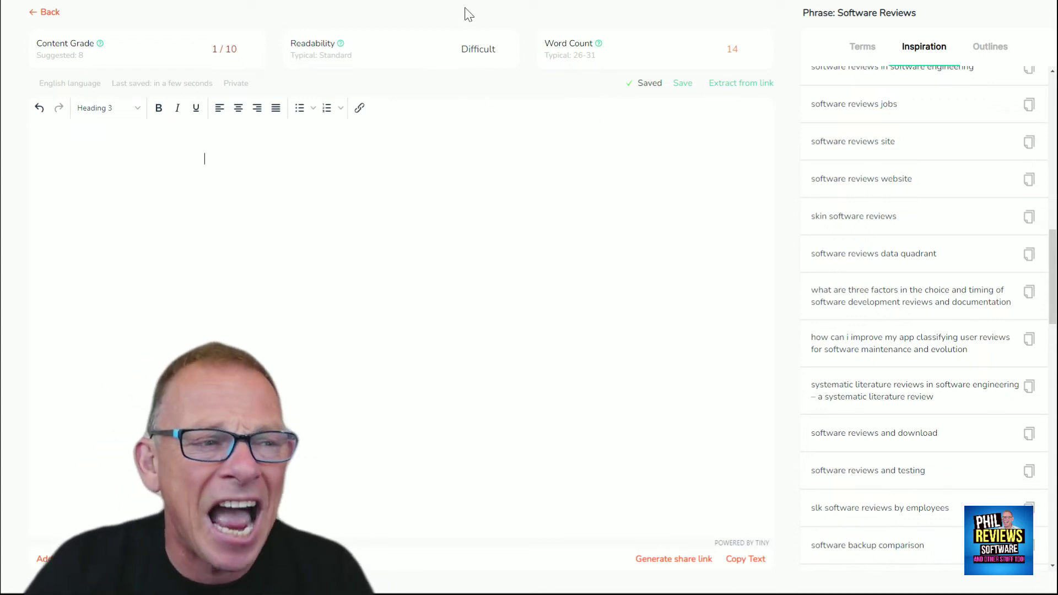
- Show the competitor outlines and expand results #1 to #5 to read their headings
click(990, 49)
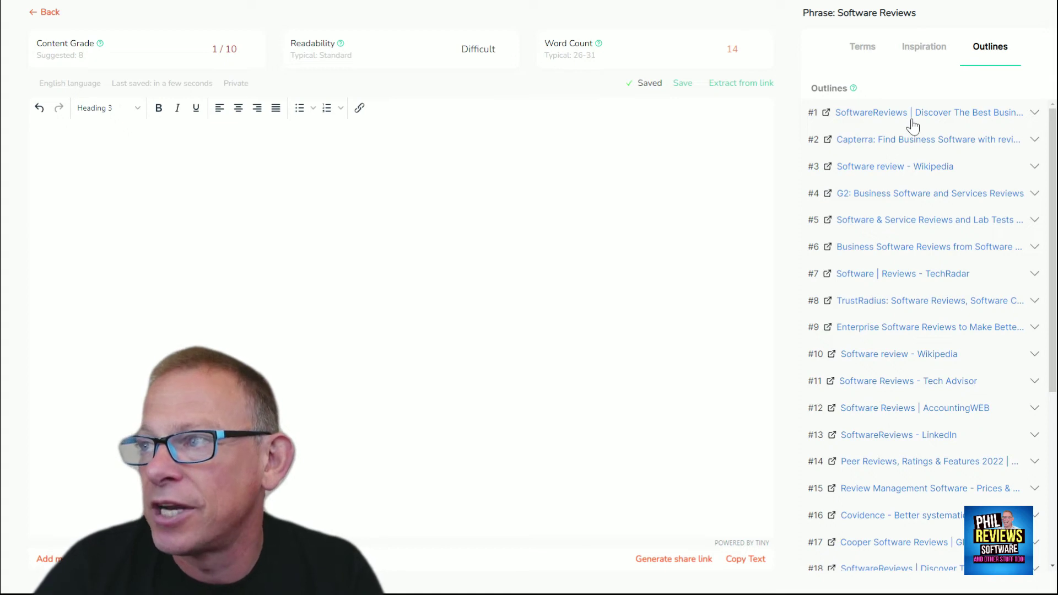
click(1004, 115)
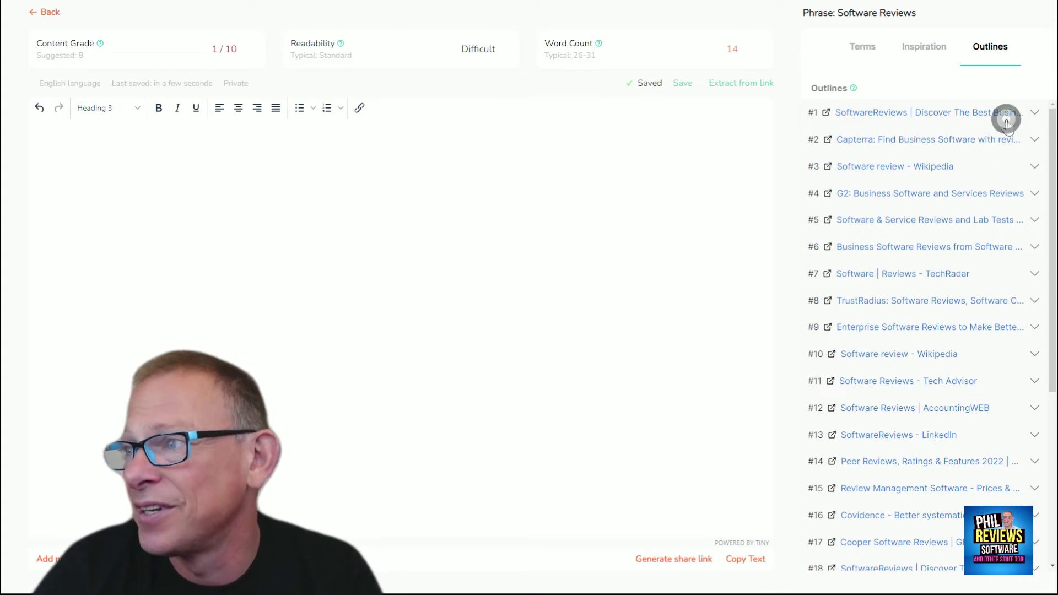
click(981, 166)
click(962, 223)
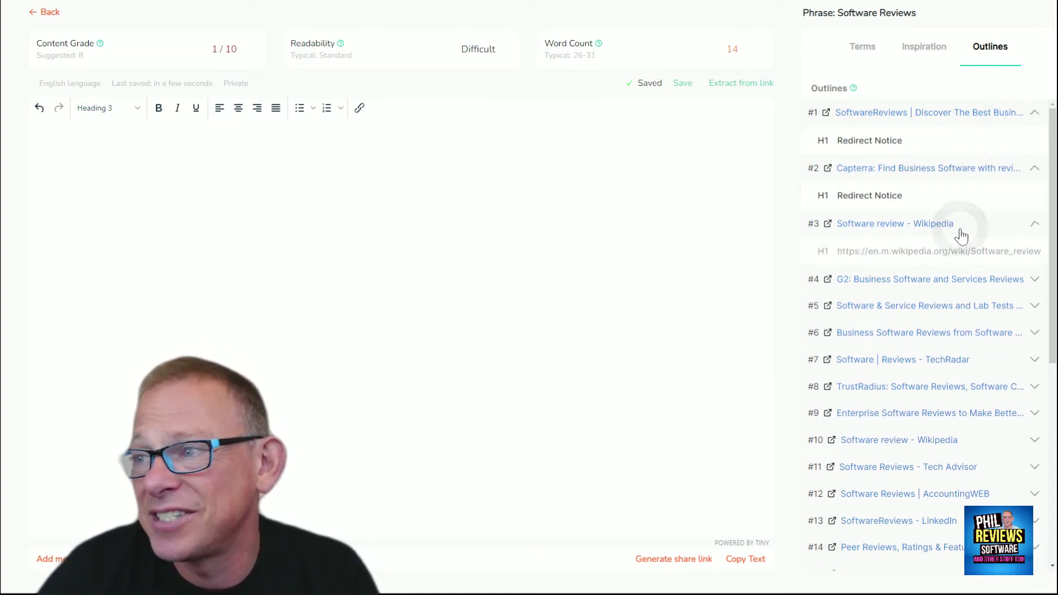
click(952, 281)
scroll(964, 209, down, 3)
click(969, 172)
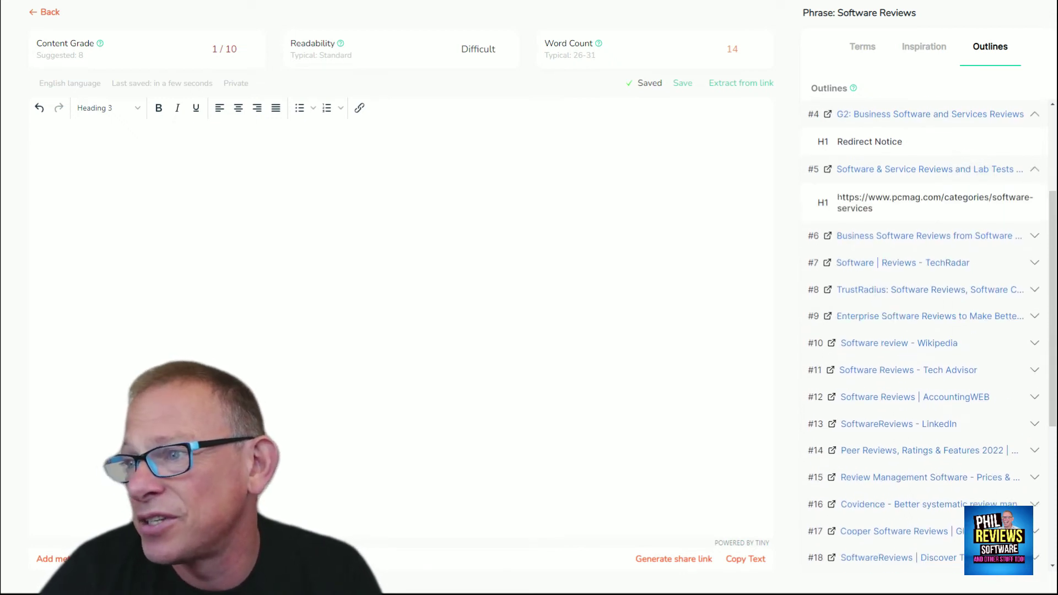
- Visit the PCMag software-services address from outline #5, browse the page, and return to the article editor
drag(837, 197, 917, 213)
right_click(931, 206)
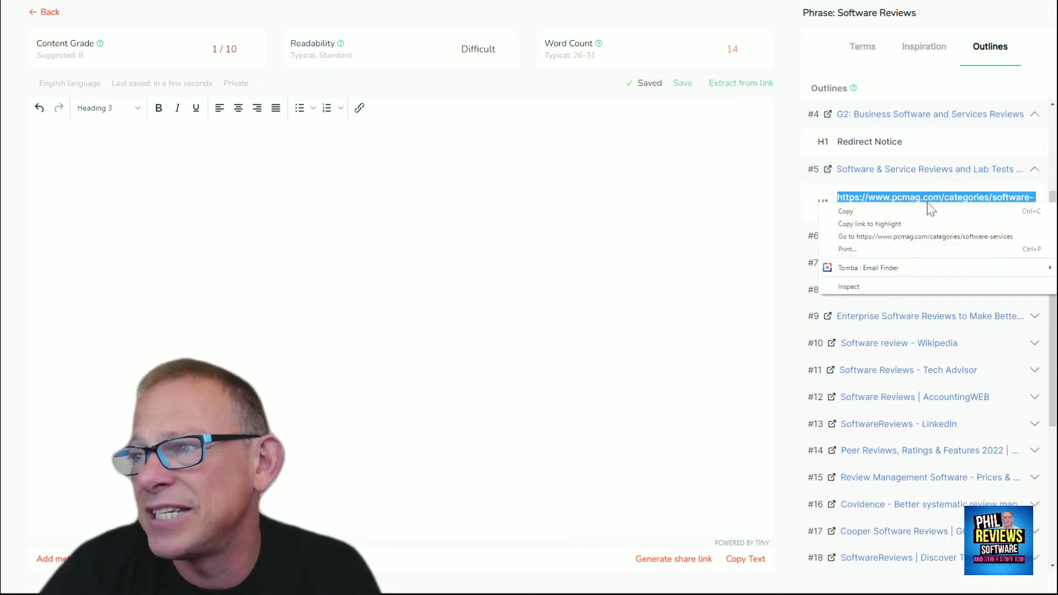
click(887, 237)
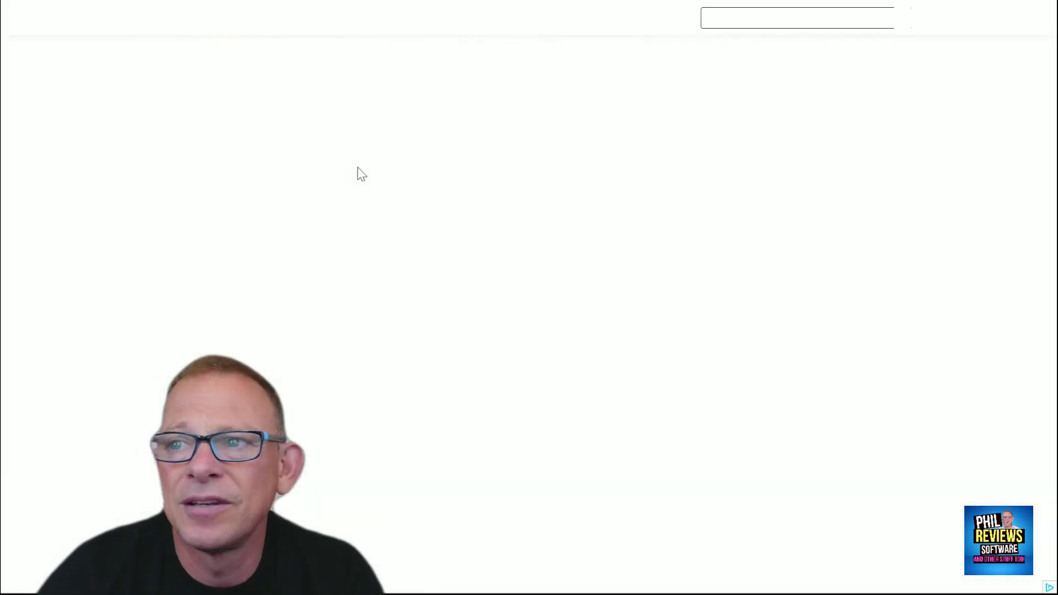
scroll(552, 309, down, 12)
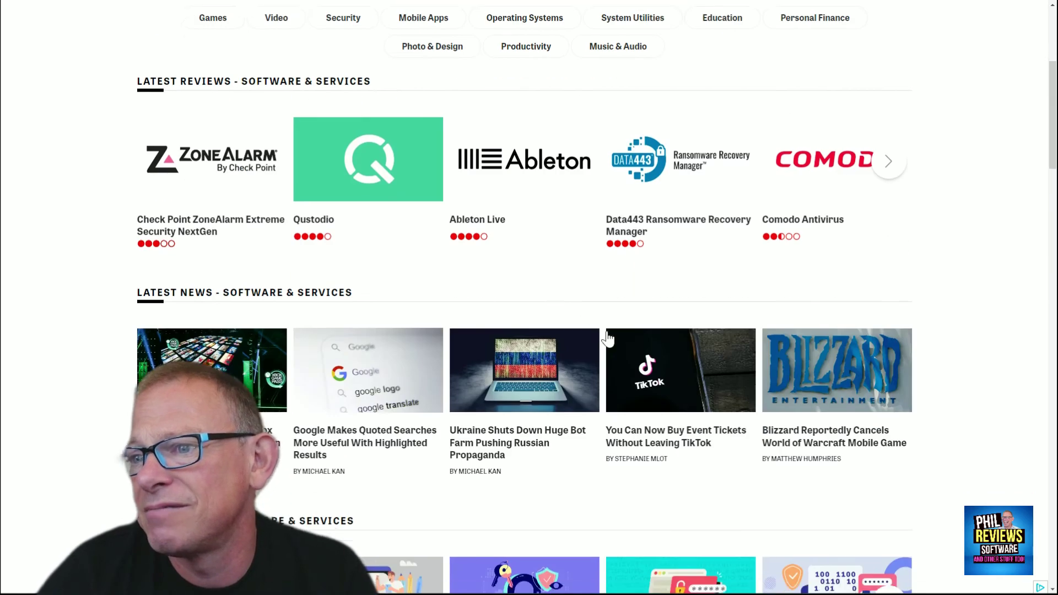
scroll(552, 325, down, 3)
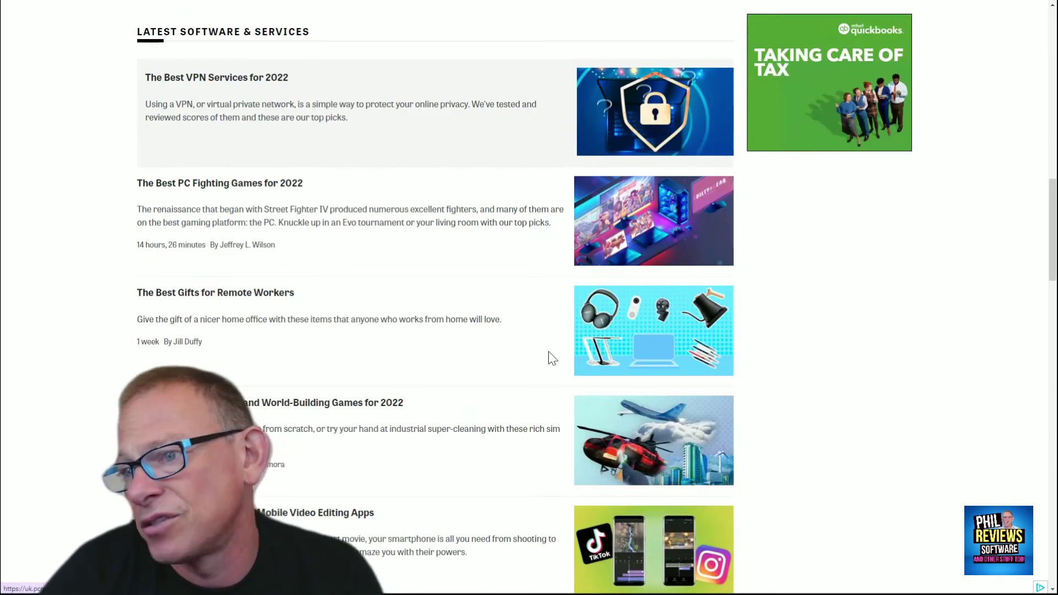
scroll(552, 361, down, 5)
scroll(497, 309, up, 10)
scroll(470, 278, up, 10)
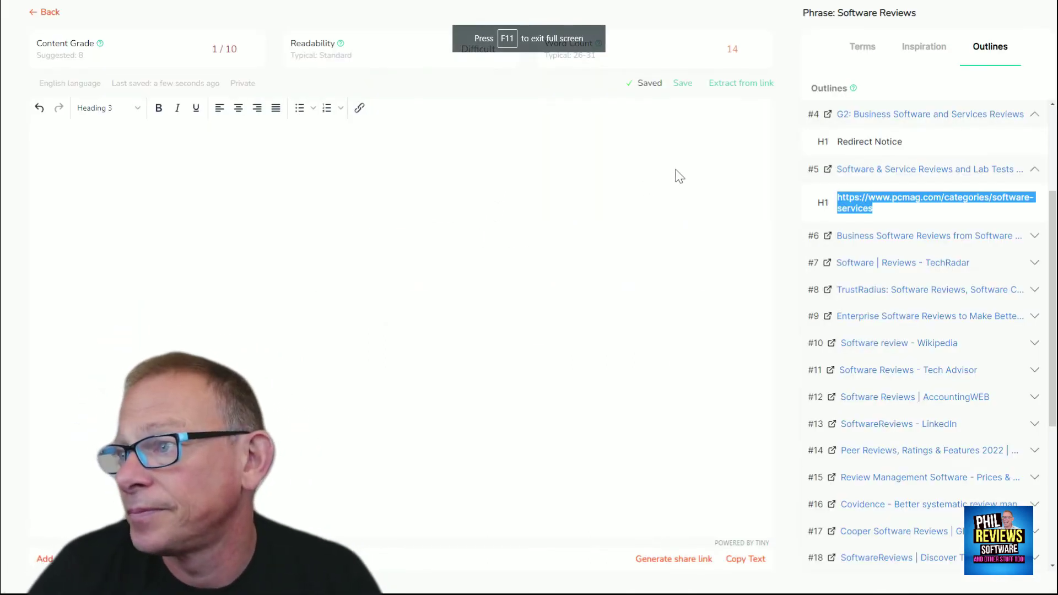
click(711, 164)
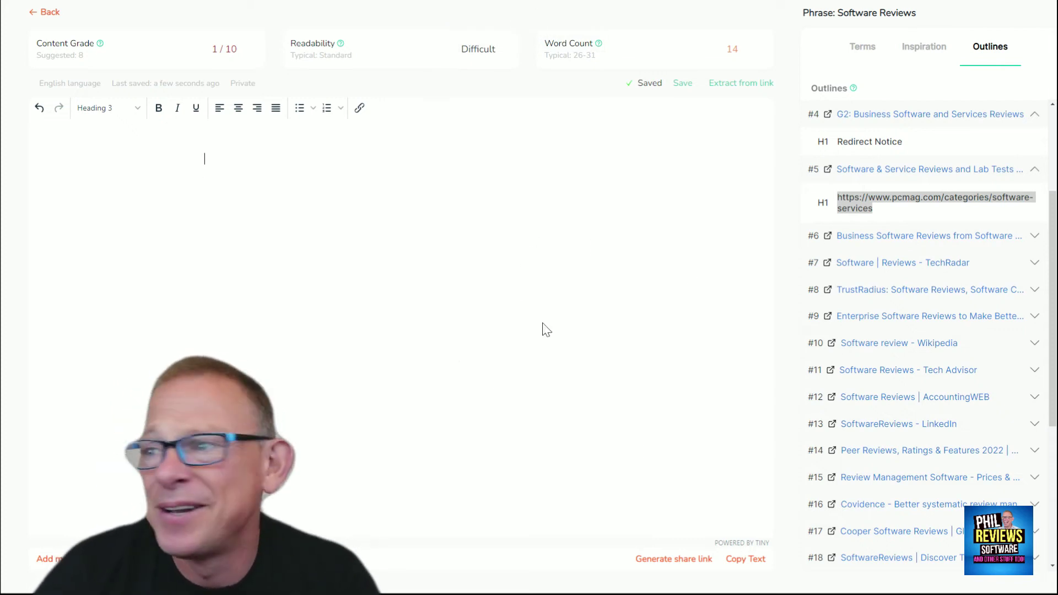
- Review the related terms again and browse the inspiration's sub keywords and People Also Ask questions
click(853, 49)
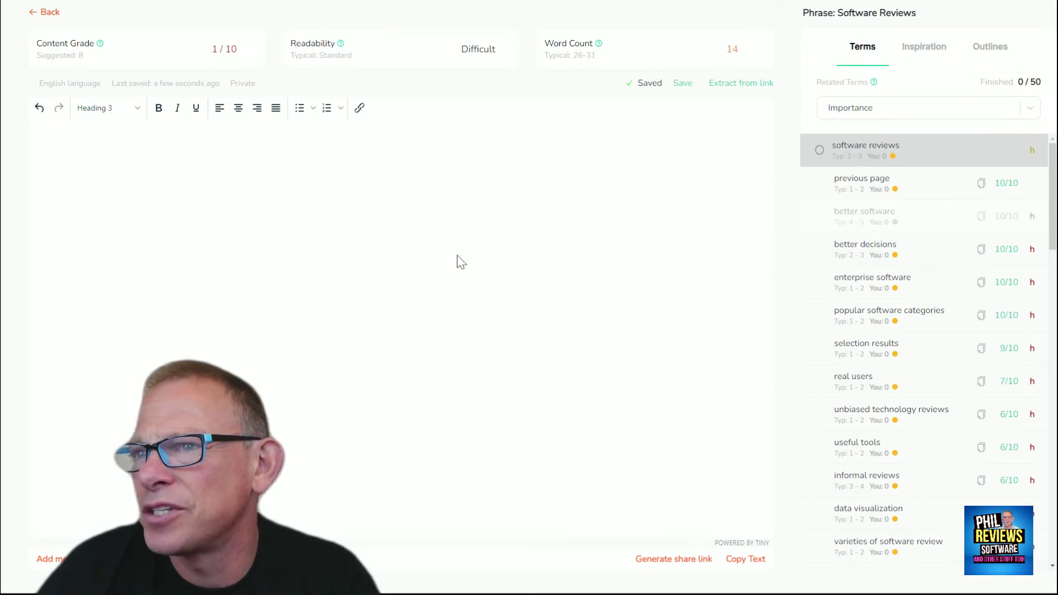
click(920, 47)
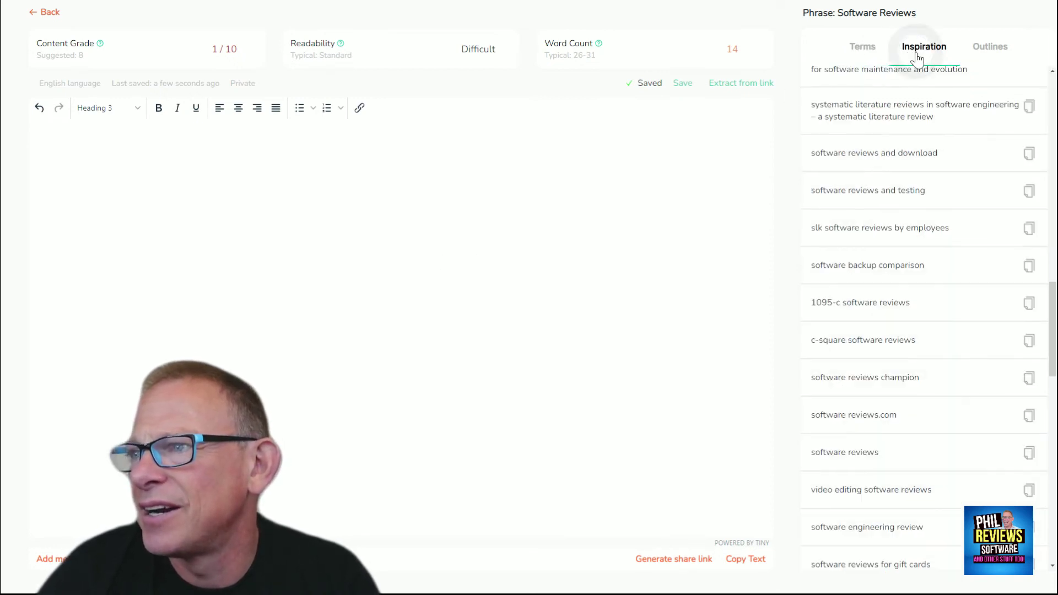
scroll(858, 296, down, 5)
scroll(858, 296, down, 13)
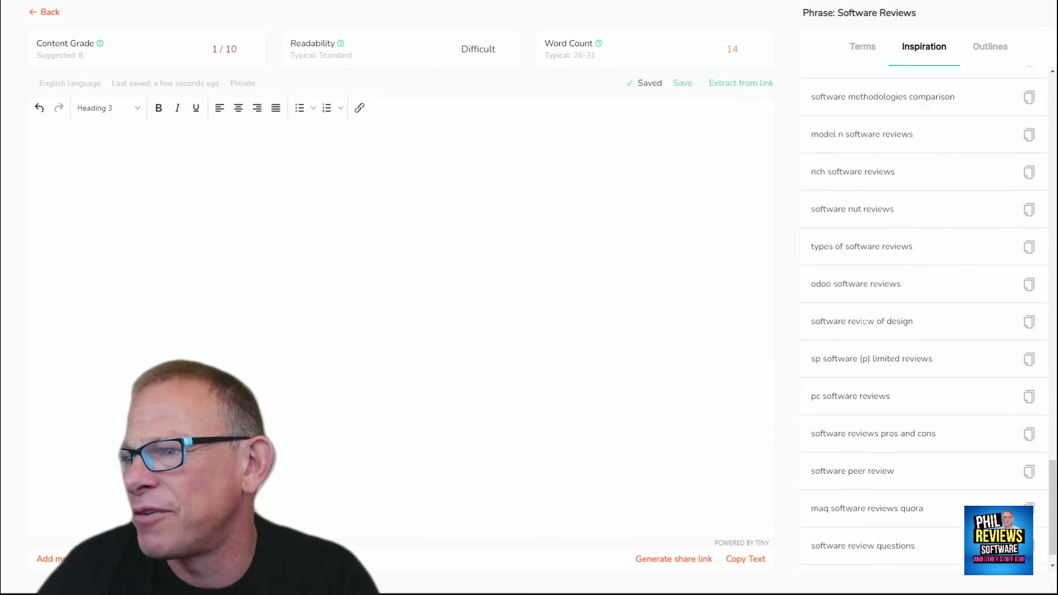
scroll(858, 296, down, 10)
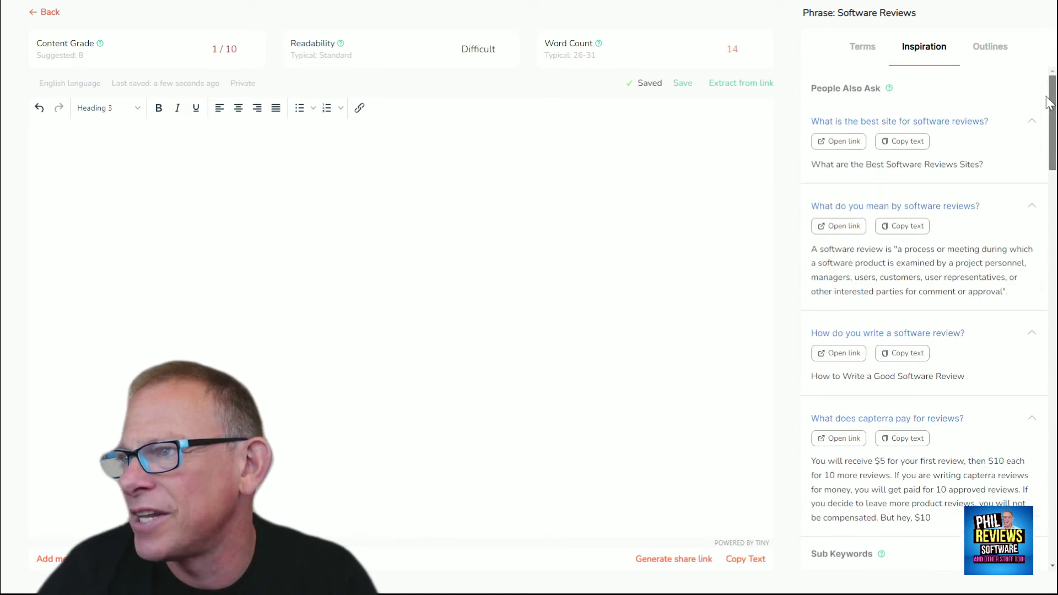
- Browse the competitor outlines and expand #24, TrustRadius, to read its heading structure
click(991, 47)
scroll(898, 359, down, 5)
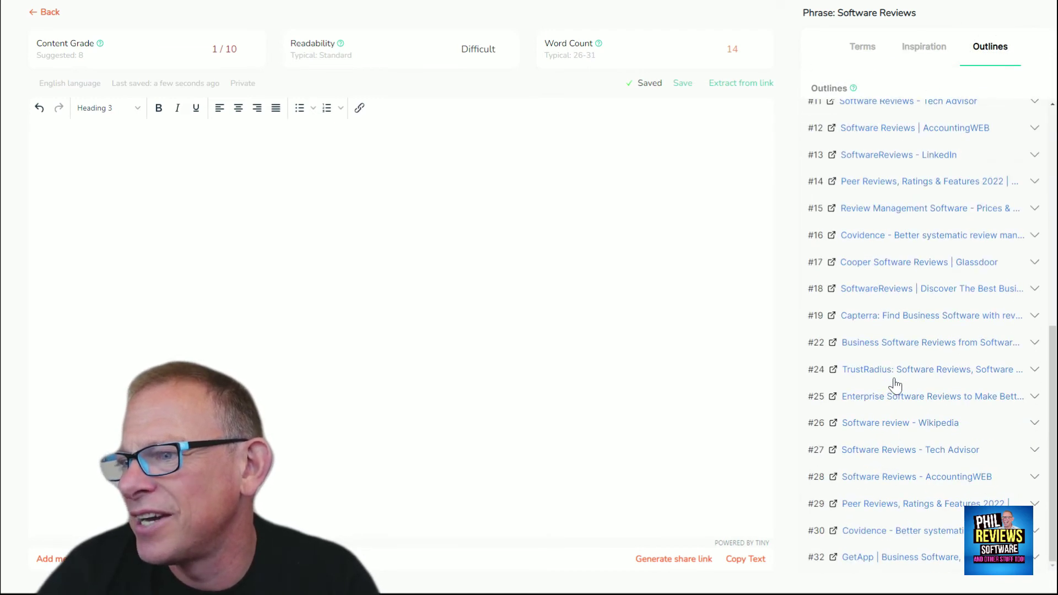
click(908, 370)
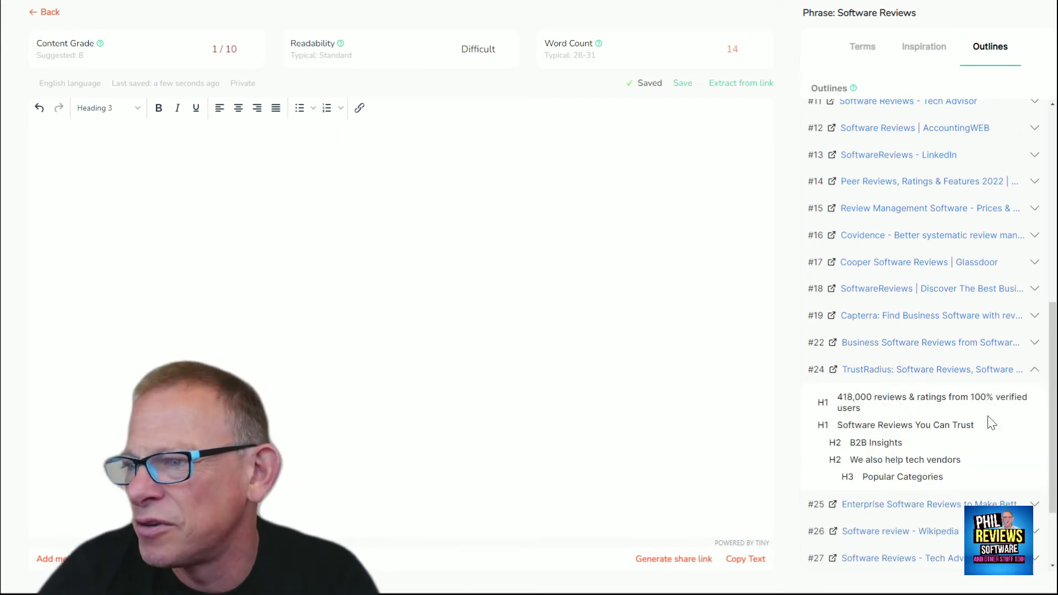
scroll(992, 424, down, 2)
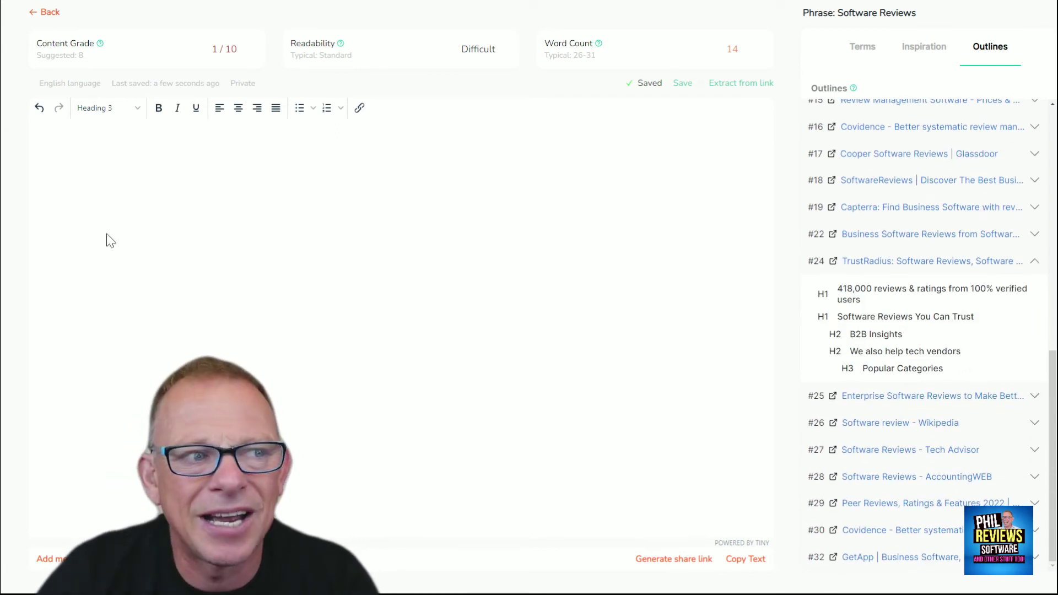
- Write "I review software" in the empty article
click(191, 230)
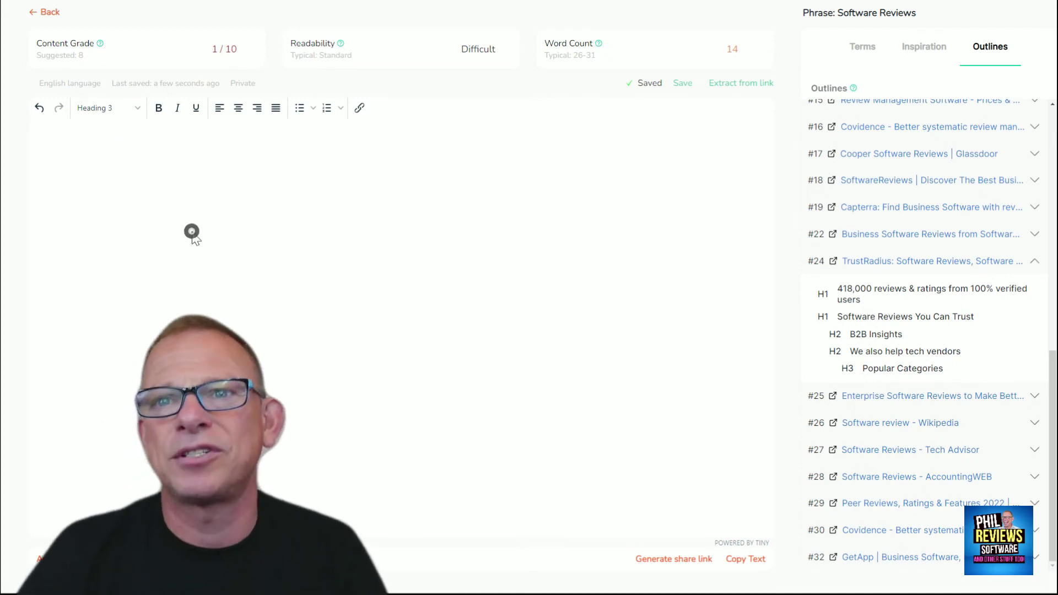
click(176, 161)
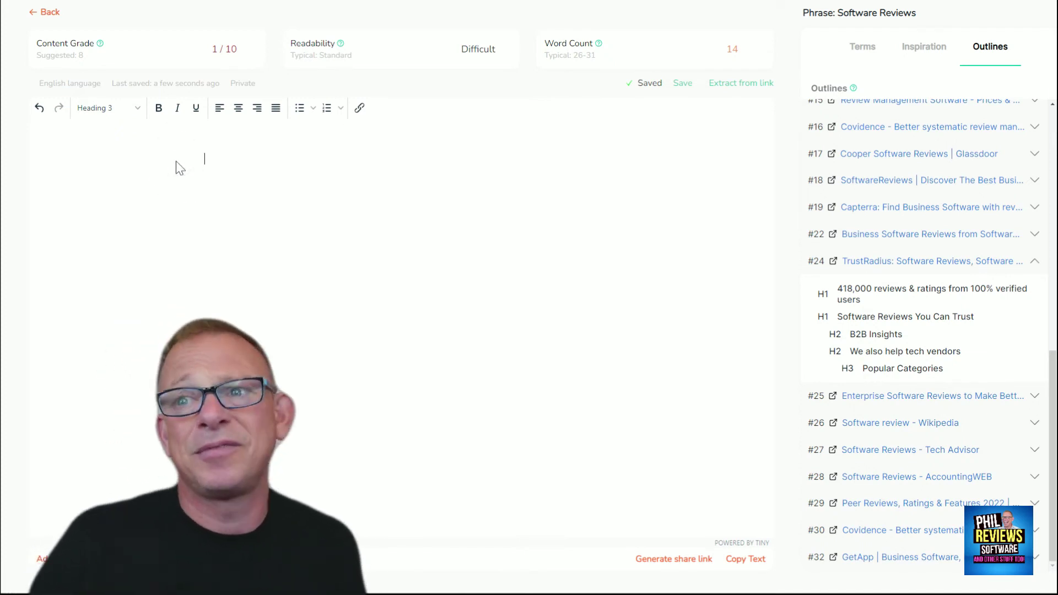
text(I review software)
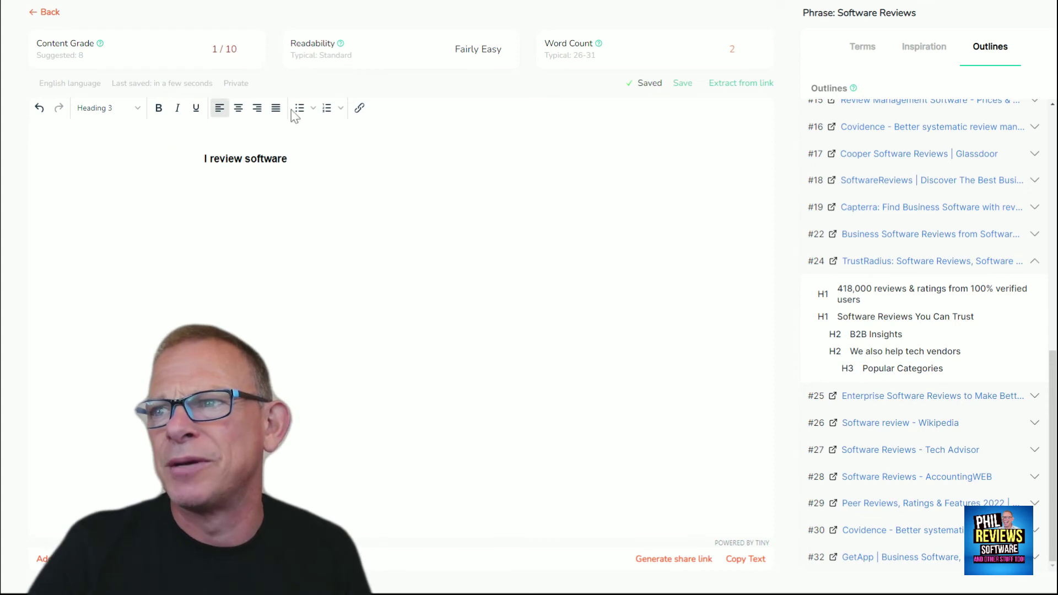
- Leave the article editor and show the list of saved articles
click(49, 15)
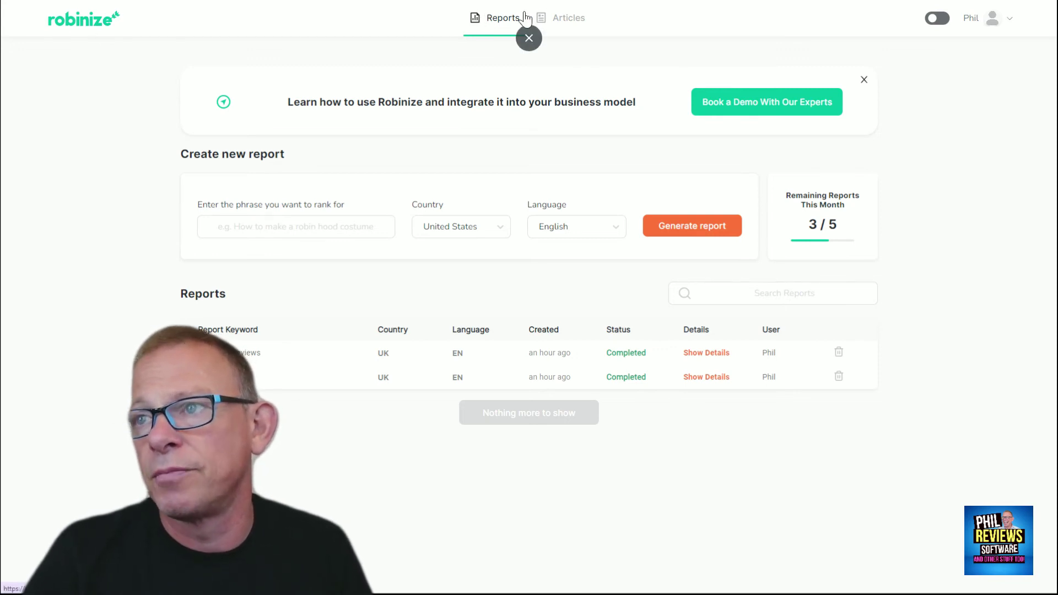
click(560, 20)
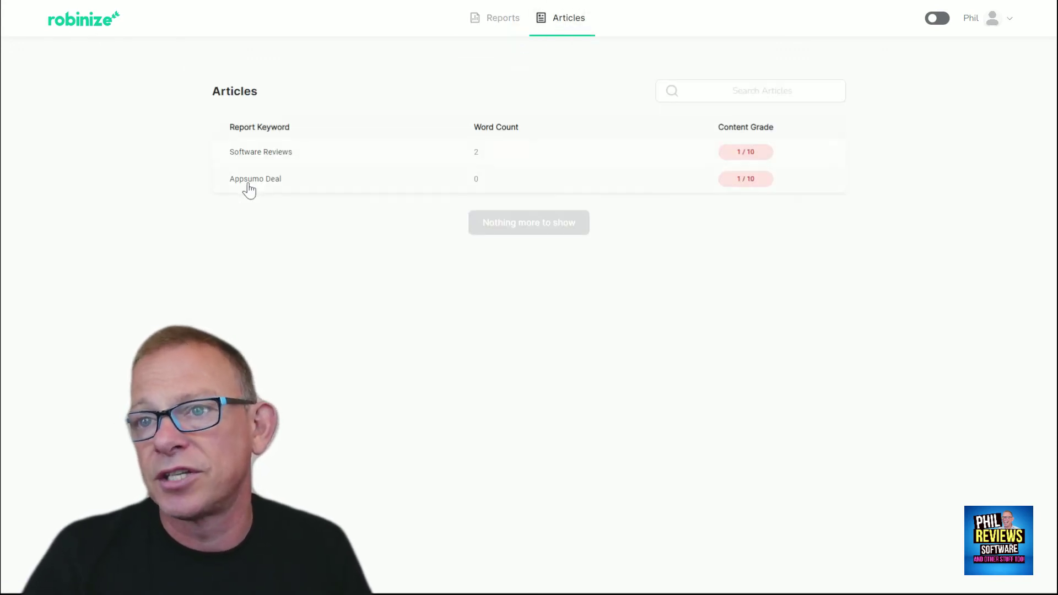
- View the account menu options and toggle the dark display mode on and back off
click(1014, 25)
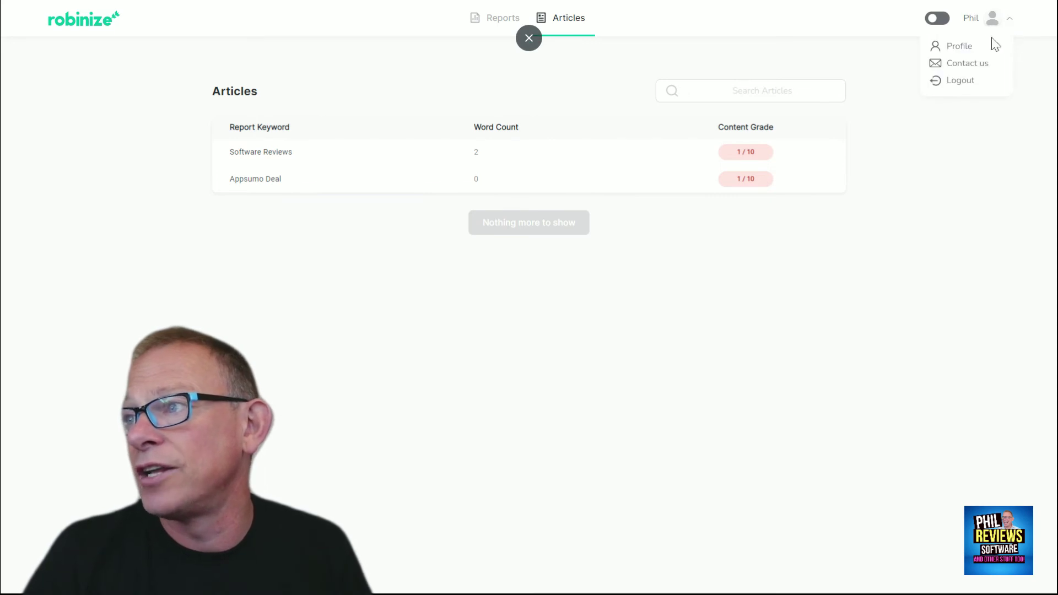
click(938, 18)
click(937, 18)
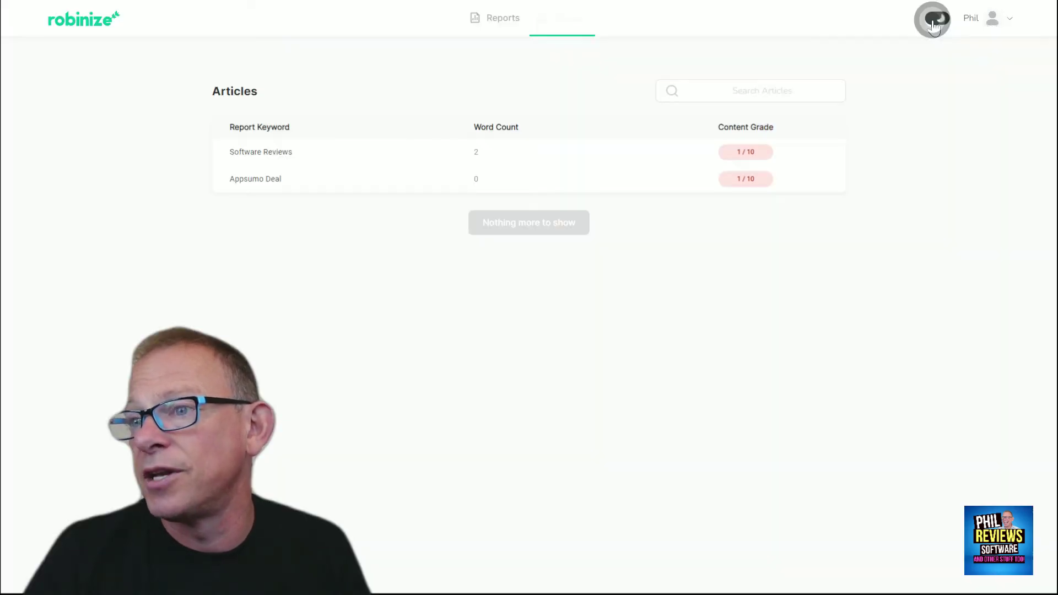